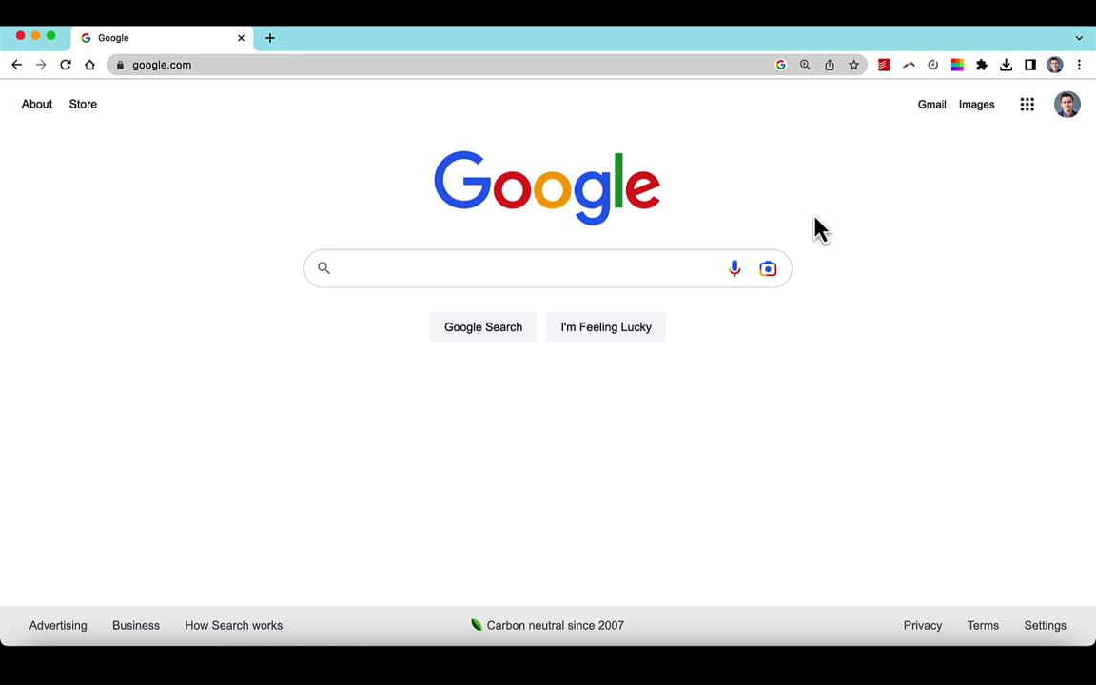
Search Google for "downtown los angeles" and open the district in Google Maps
left_click(364, 65)
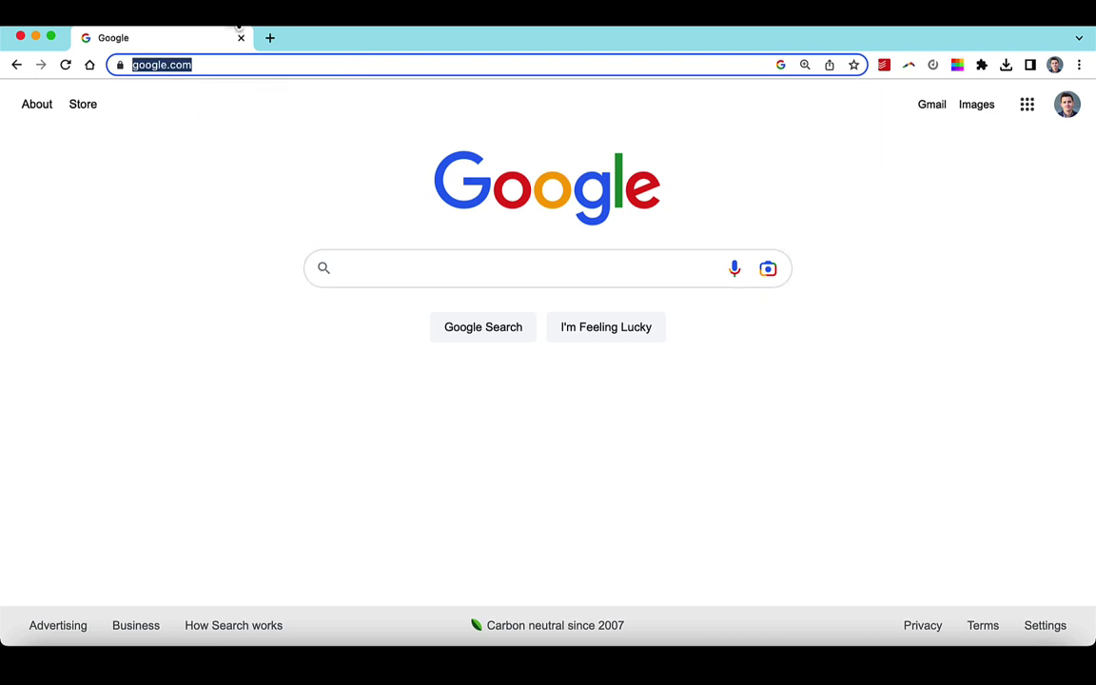
left_click(367, 270)
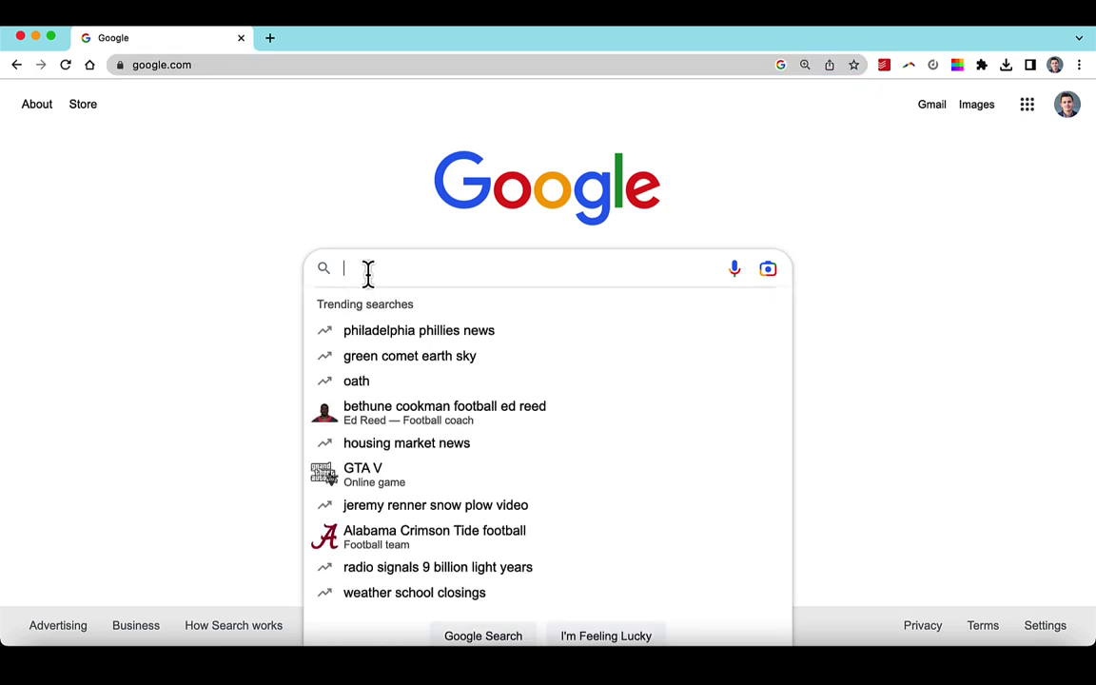
type("downtown los angeles")
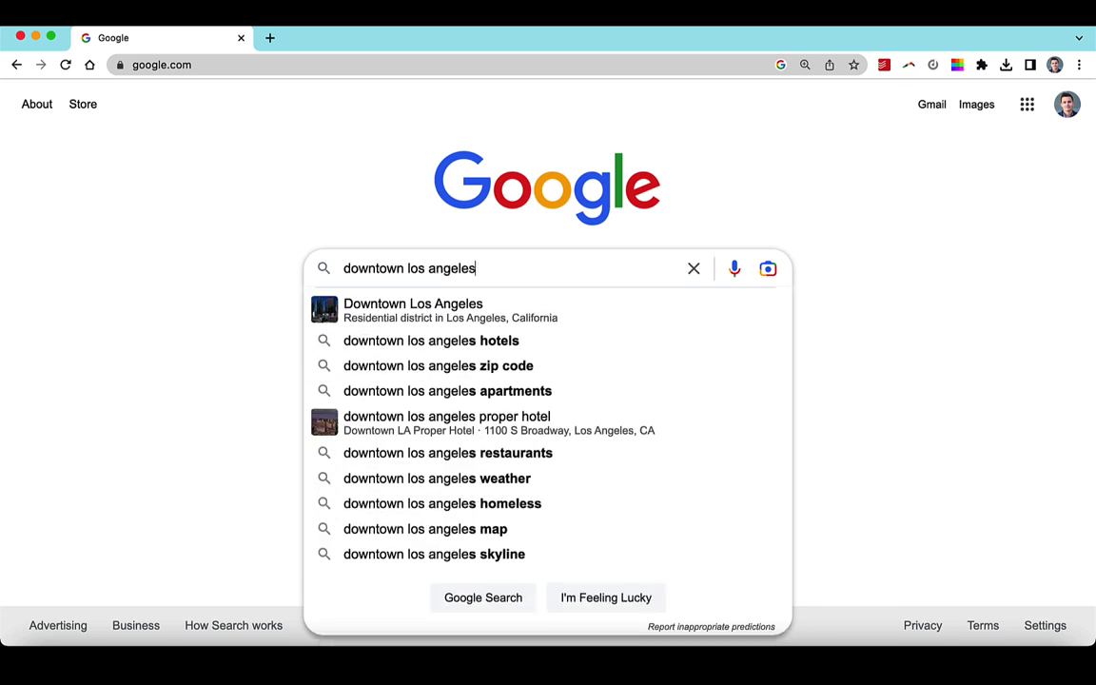
key("Return")
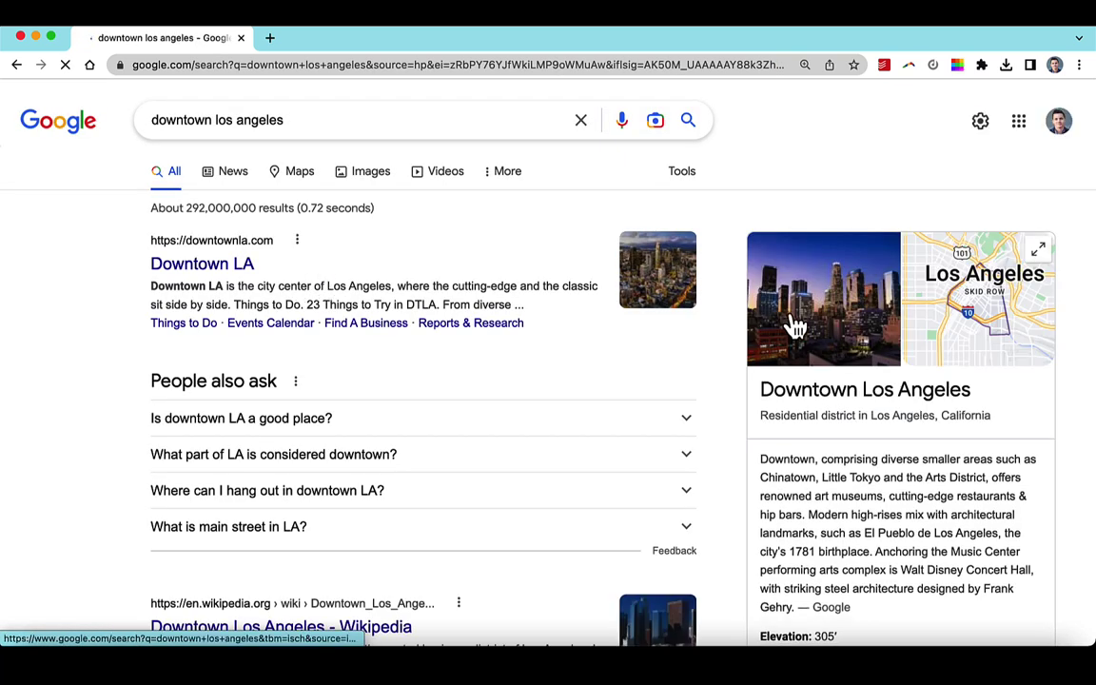
left_click(992, 347)
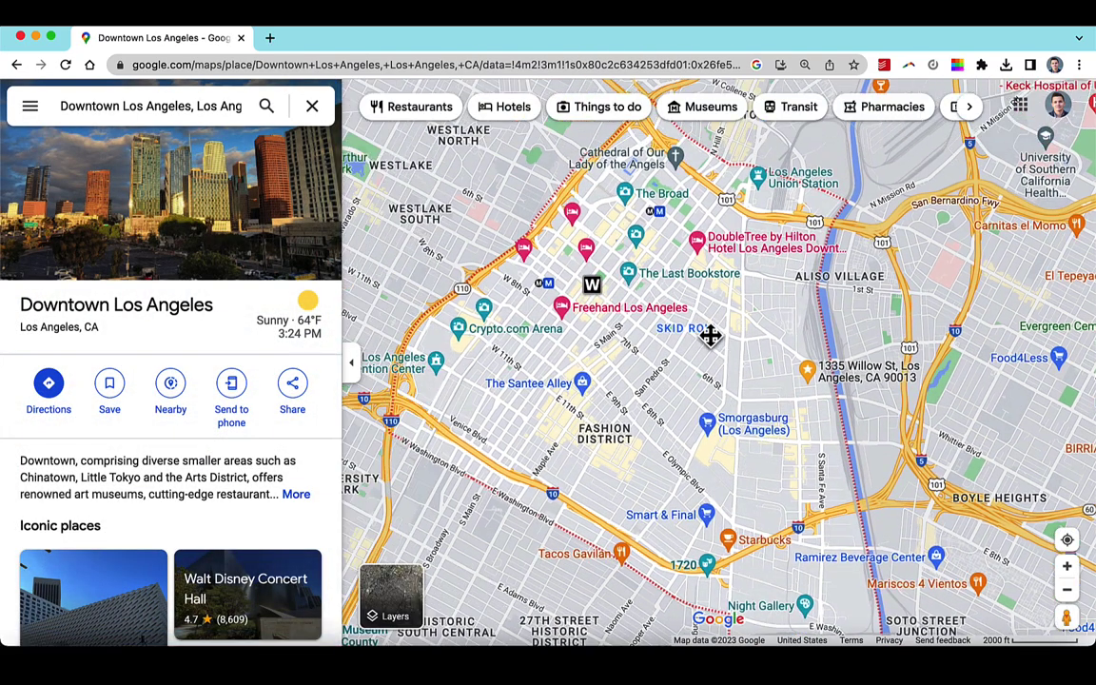
Select The Last Bookstore on the downtown Los Angeles map
scroll(666, 390, "up", 2)
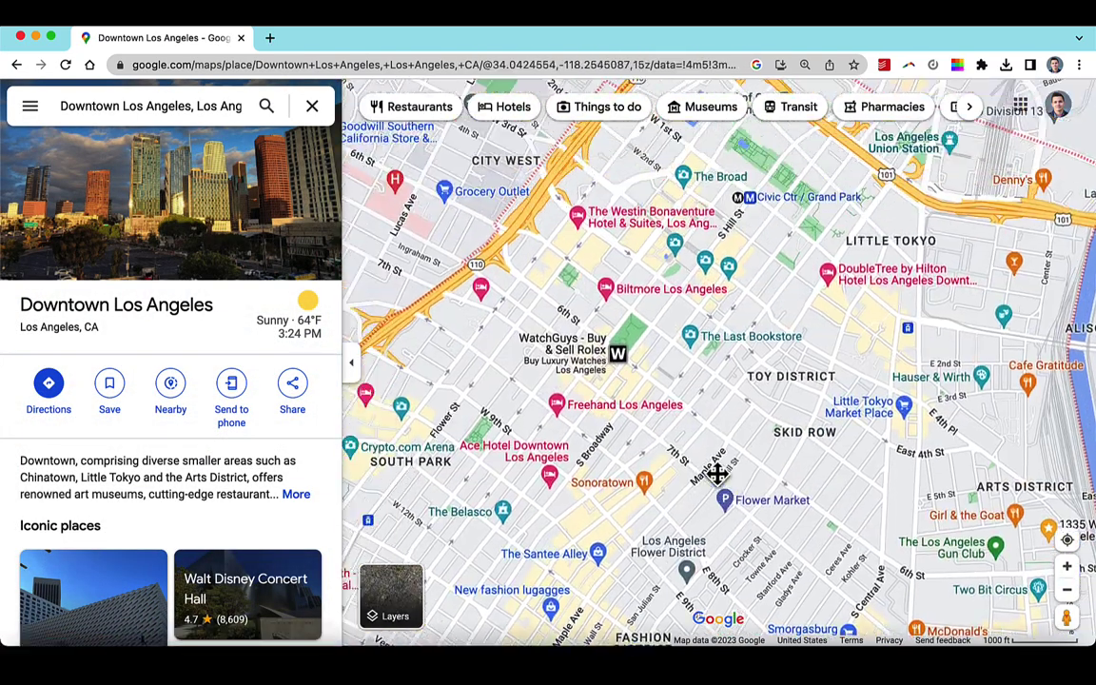
scroll(795, 399, "up", 2)
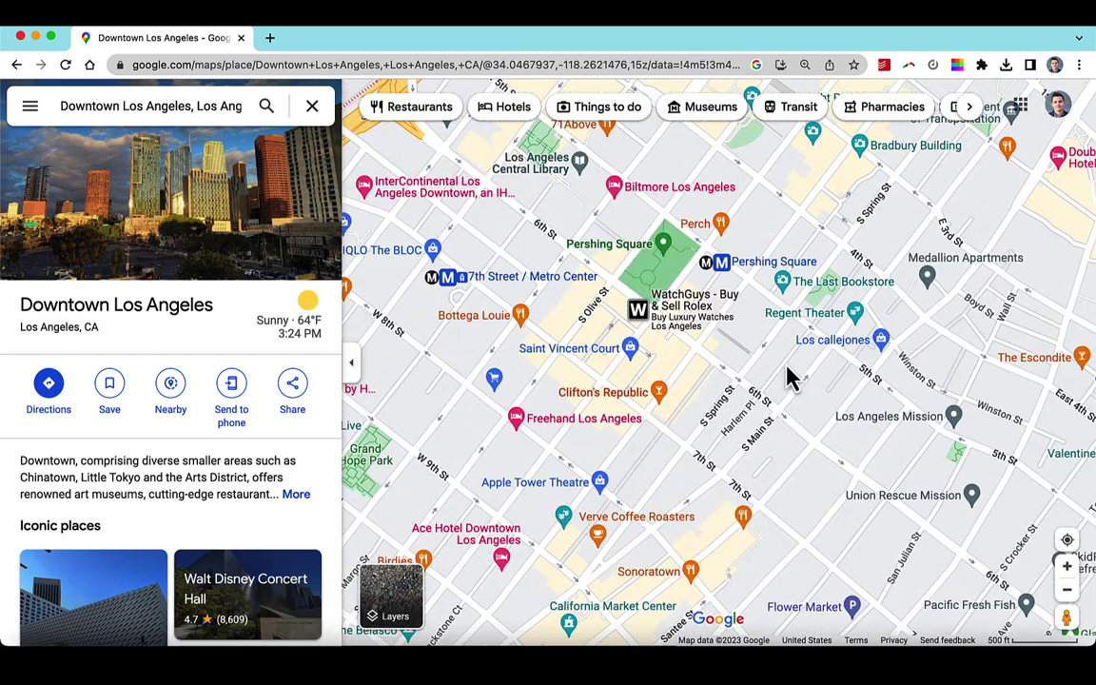
left_click_drag(791, 372, 727, 330)
left_click(750, 234)
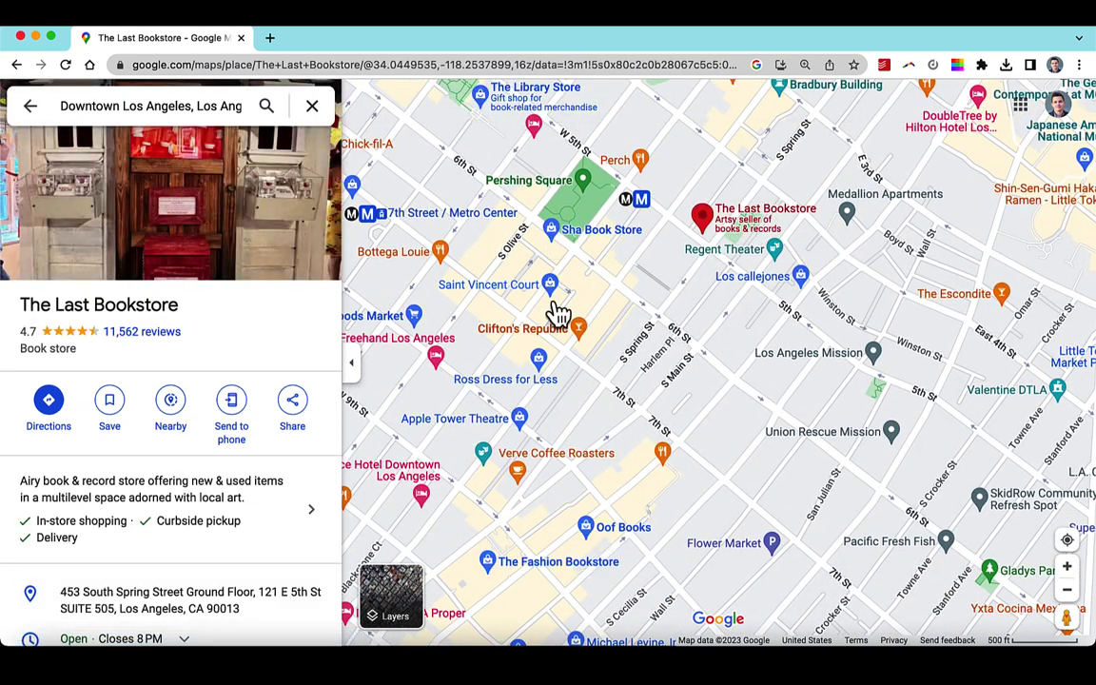
Switch the map to satellite imagery and hide the place details
left_click(395, 594)
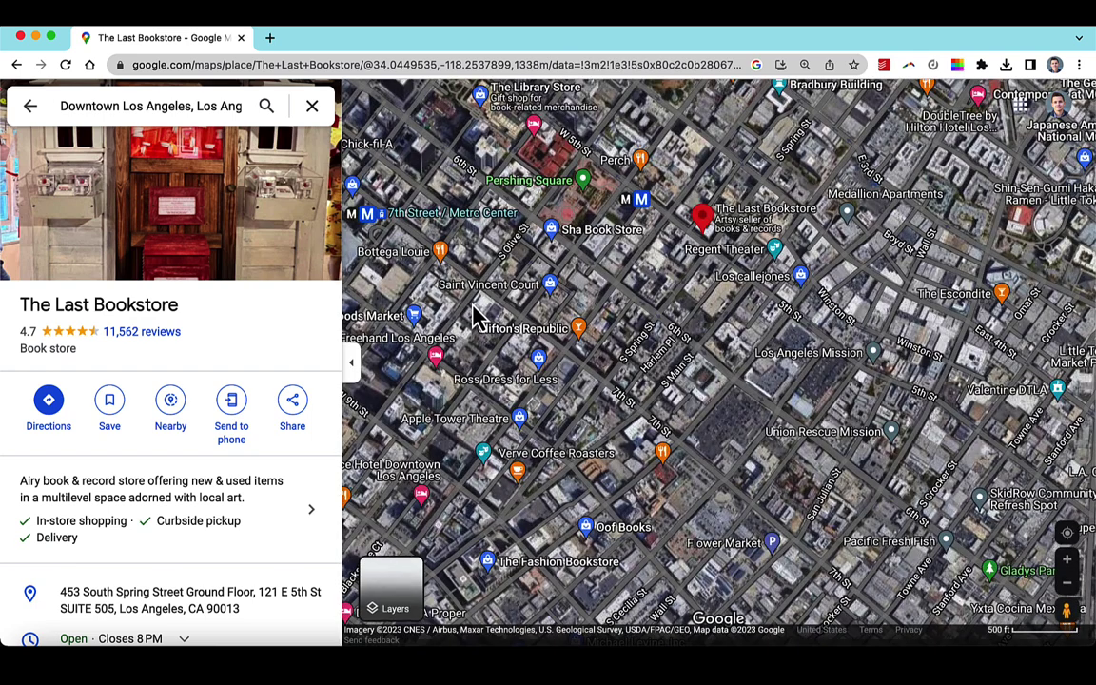
left_click(348, 370)
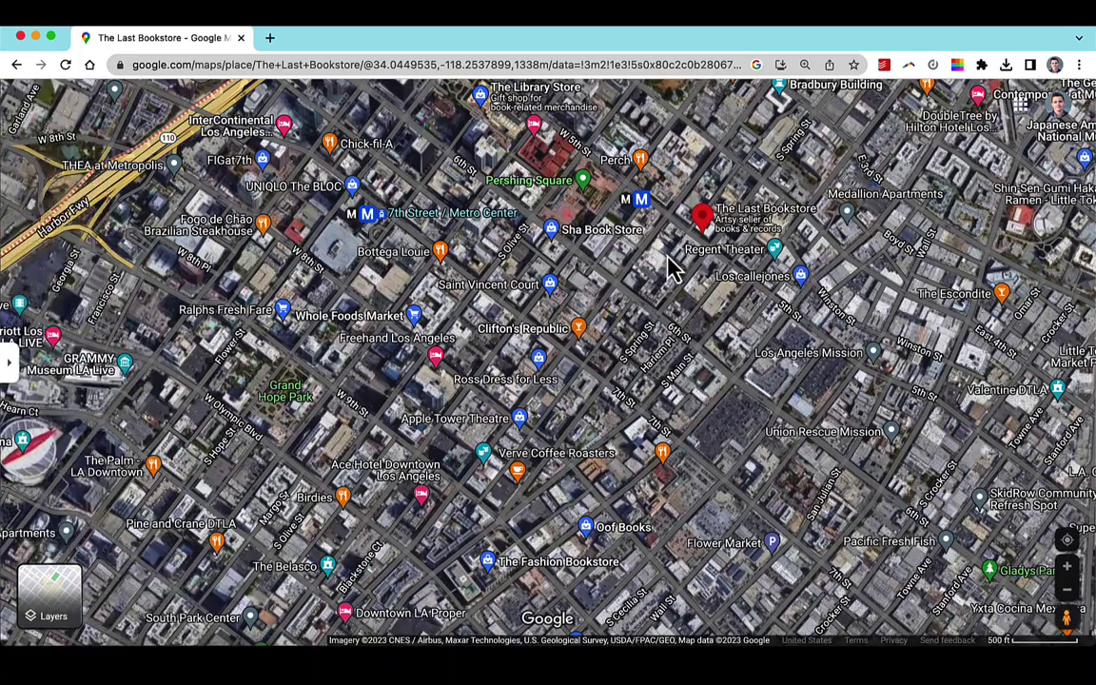
scroll(663, 283, "up", 5)
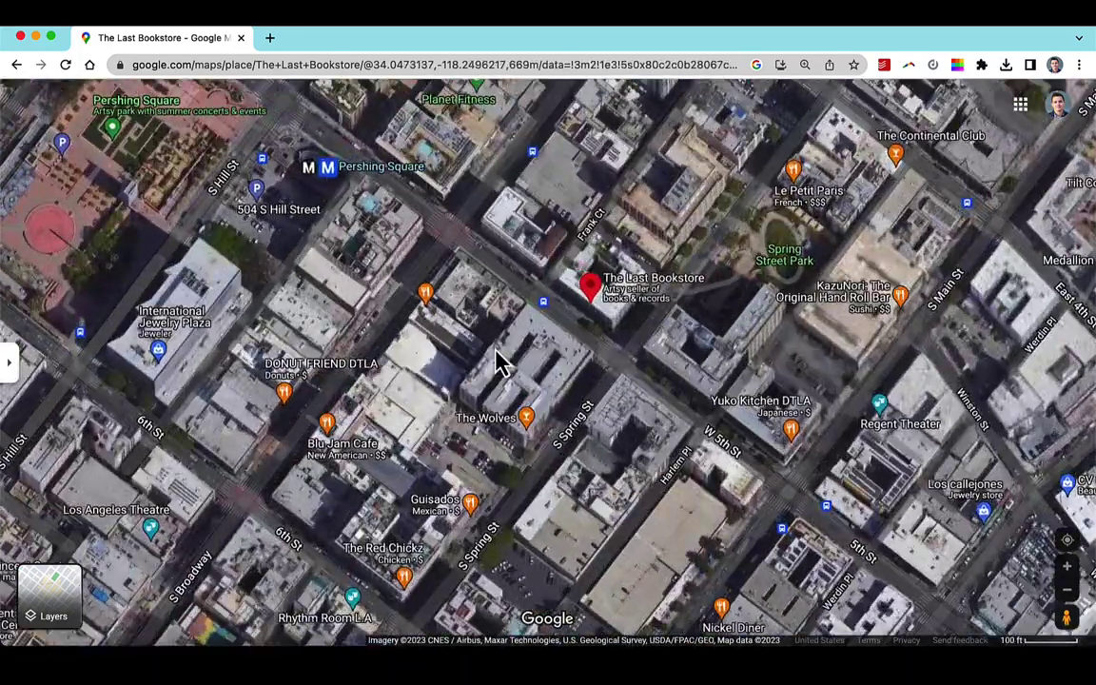
left_click_drag(501, 361, 514, 484)
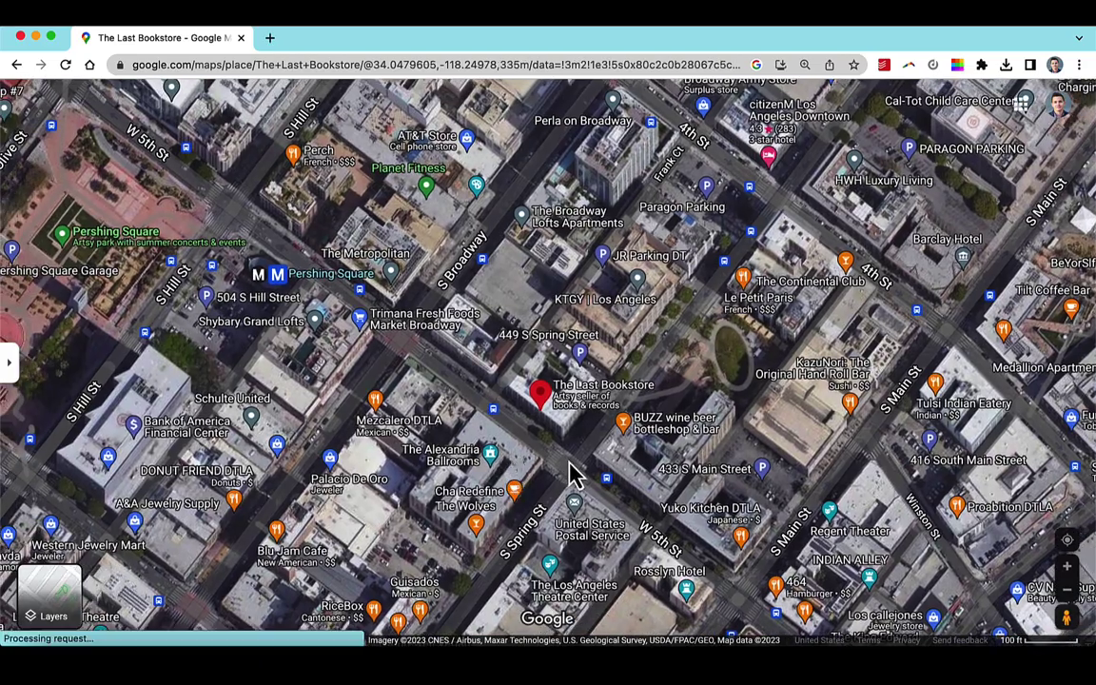
left_click_drag(577, 471, 407, 472)
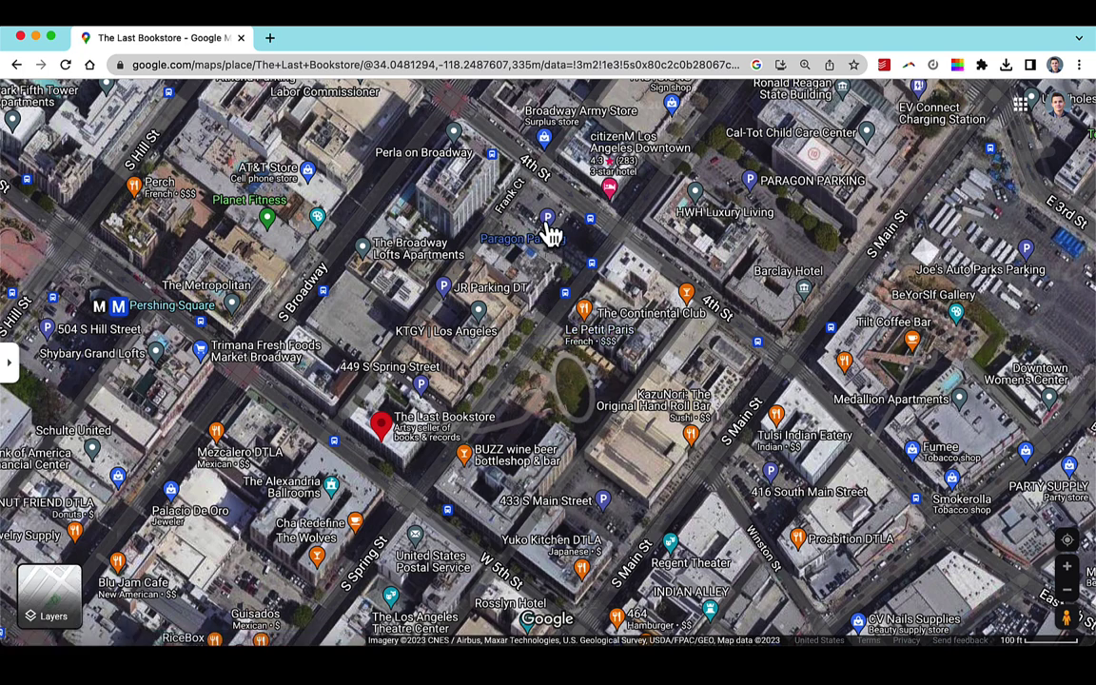
Capture a full-screen screenshot of the satellite map around The Last Bookstore and open the captured image
mouse_move(560, 231)
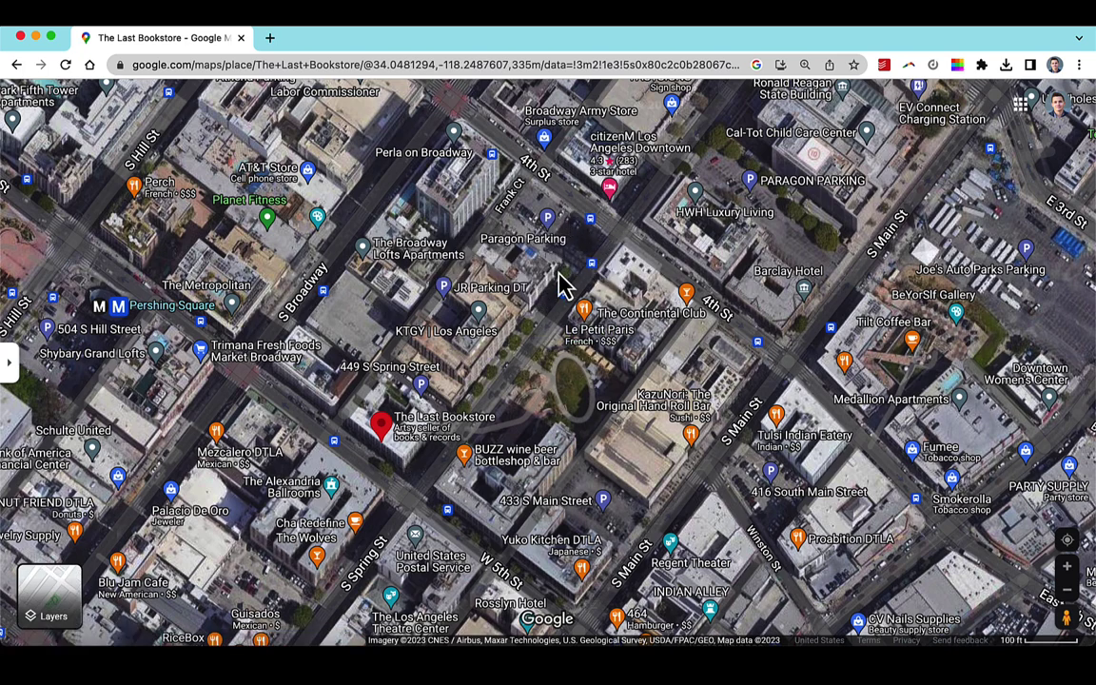
left_click_drag(512, 326, 596, 366)
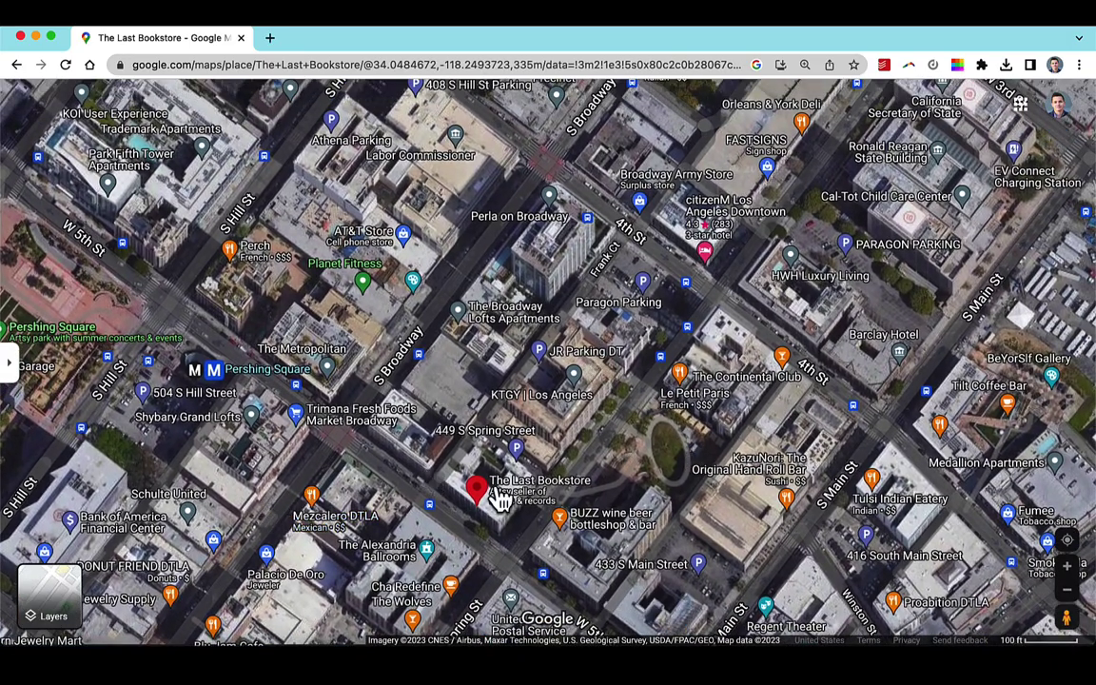
left_click_drag(521, 529, 489, 509)
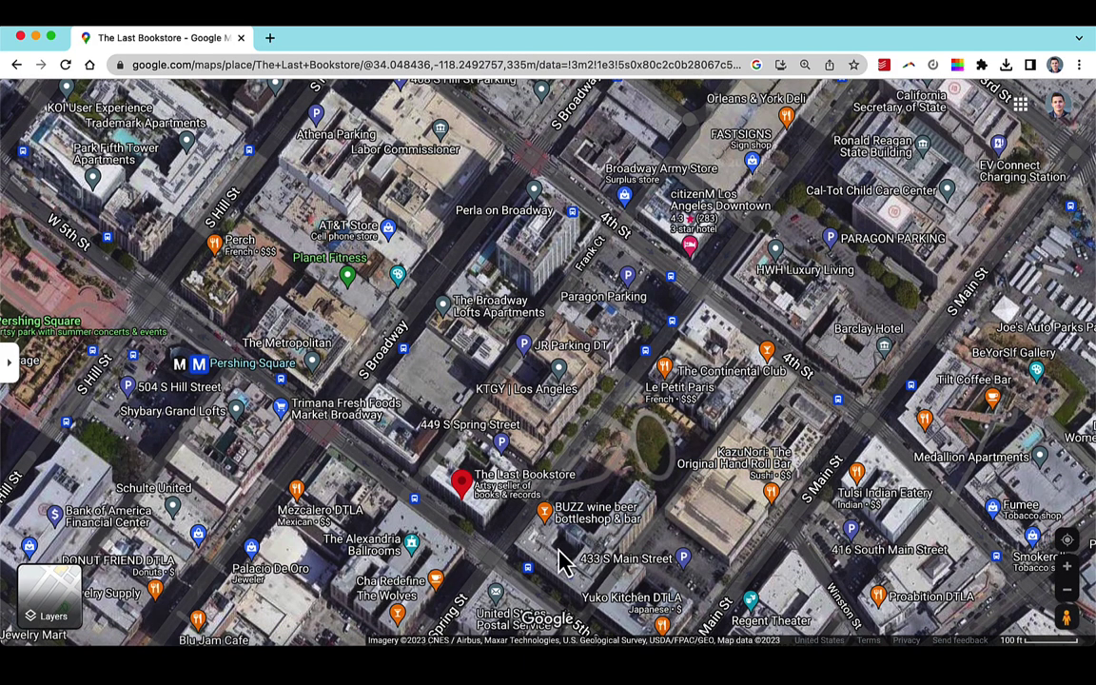
scroll(561, 562, "up", 3)
left_click_drag(473, 476, 597, 509)
left_click_drag(568, 430, 517, 465)
left_click(1067, 591)
left_click_drag(807, 466, 759, 497)
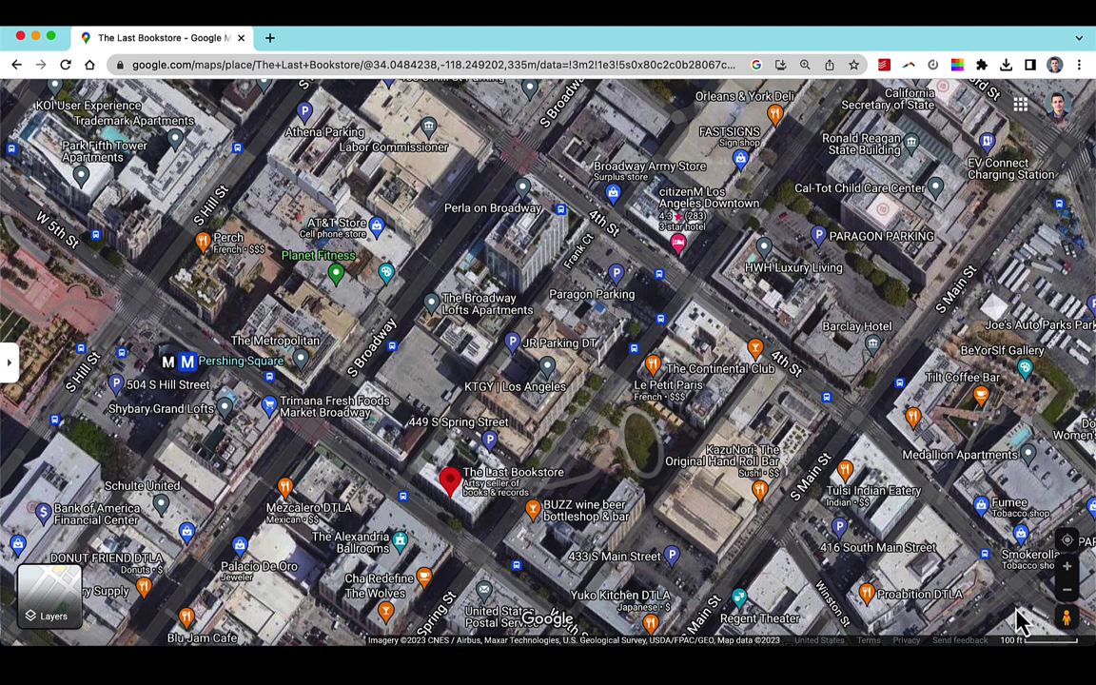
mouse_move(1018, 621)
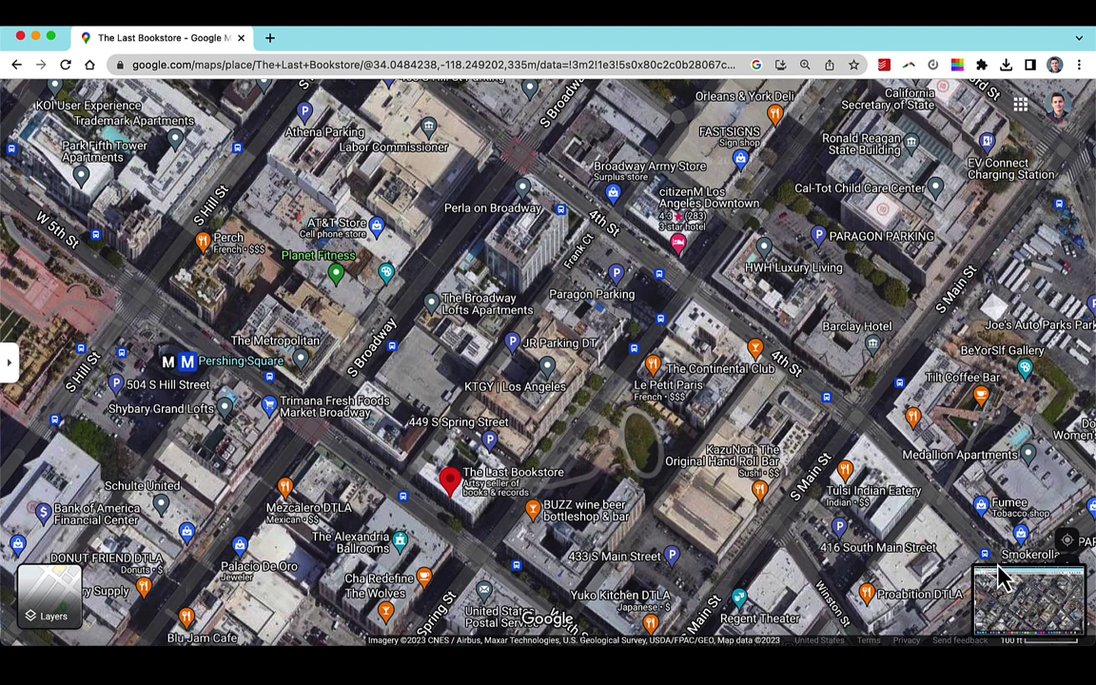
key("shift+super+3")
left_click(1023, 607)
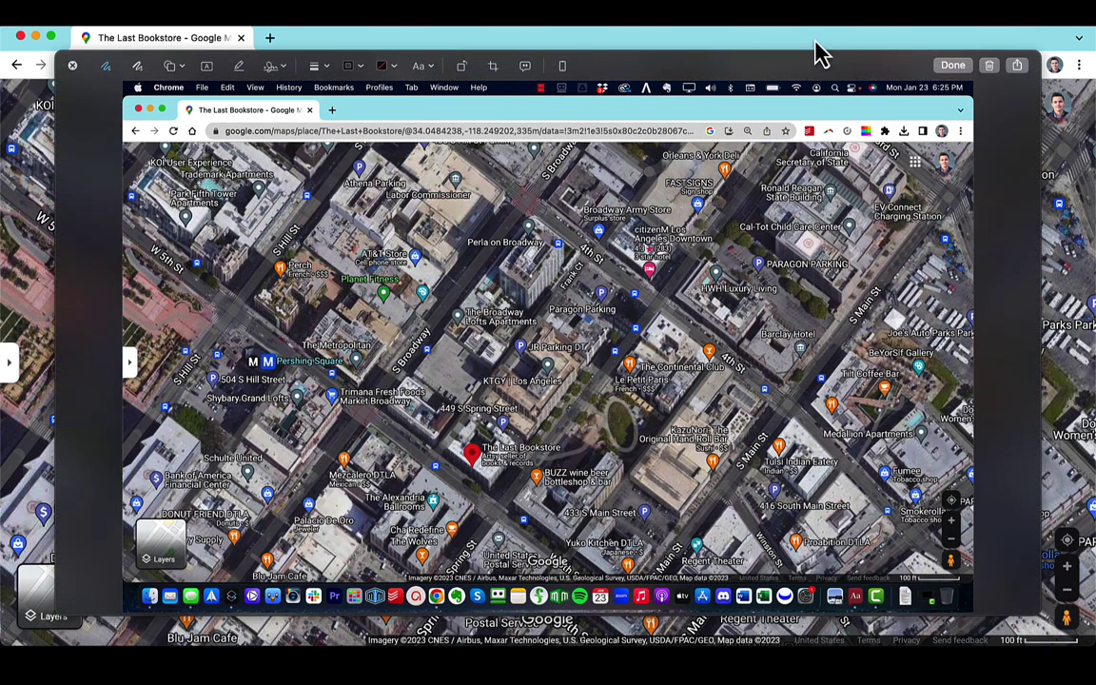
Open the screenshot in Preview and widen its window to the full width of the screen
left_click(1018, 69)
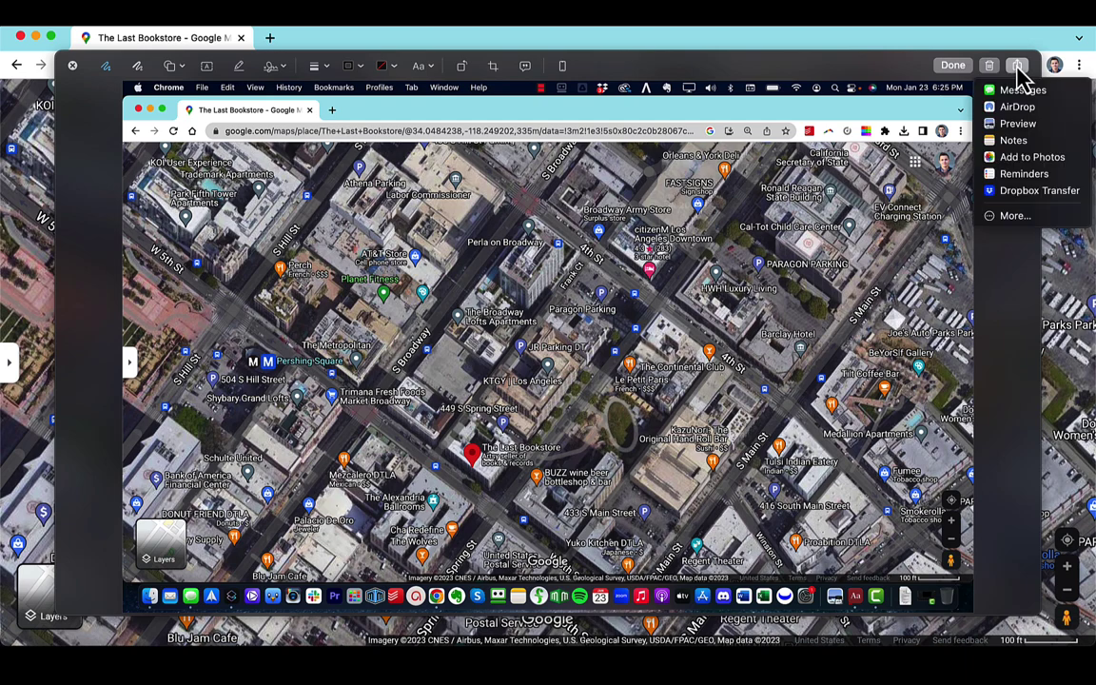
left_click(1023, 132)
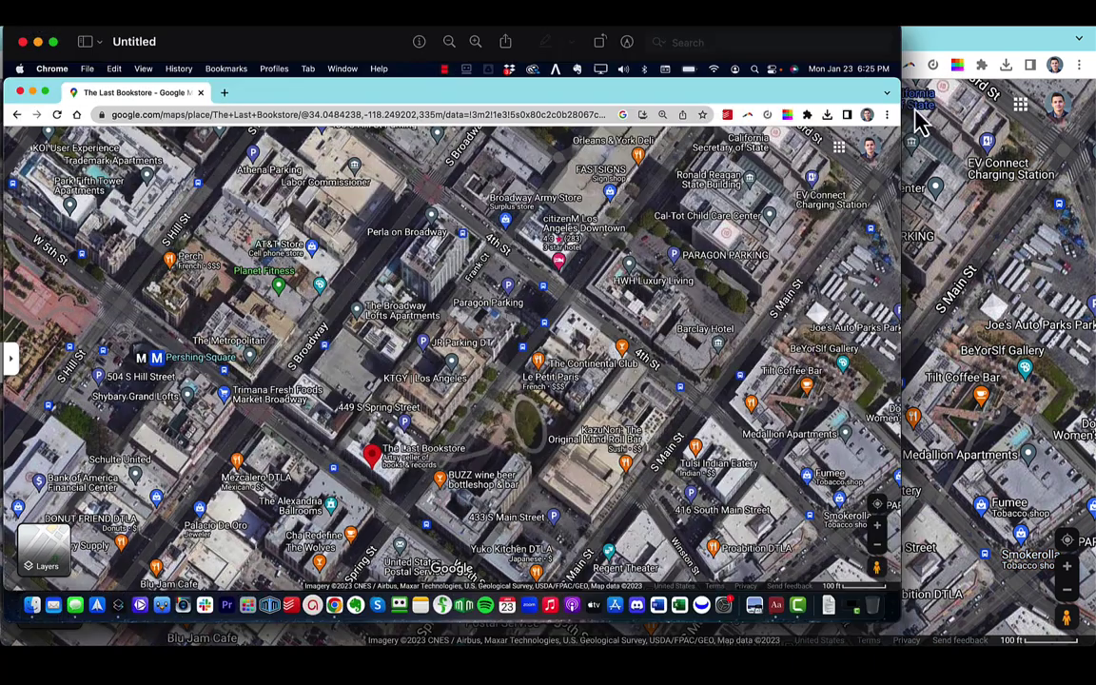
left_click_drag(904, 121, 1089, 155)
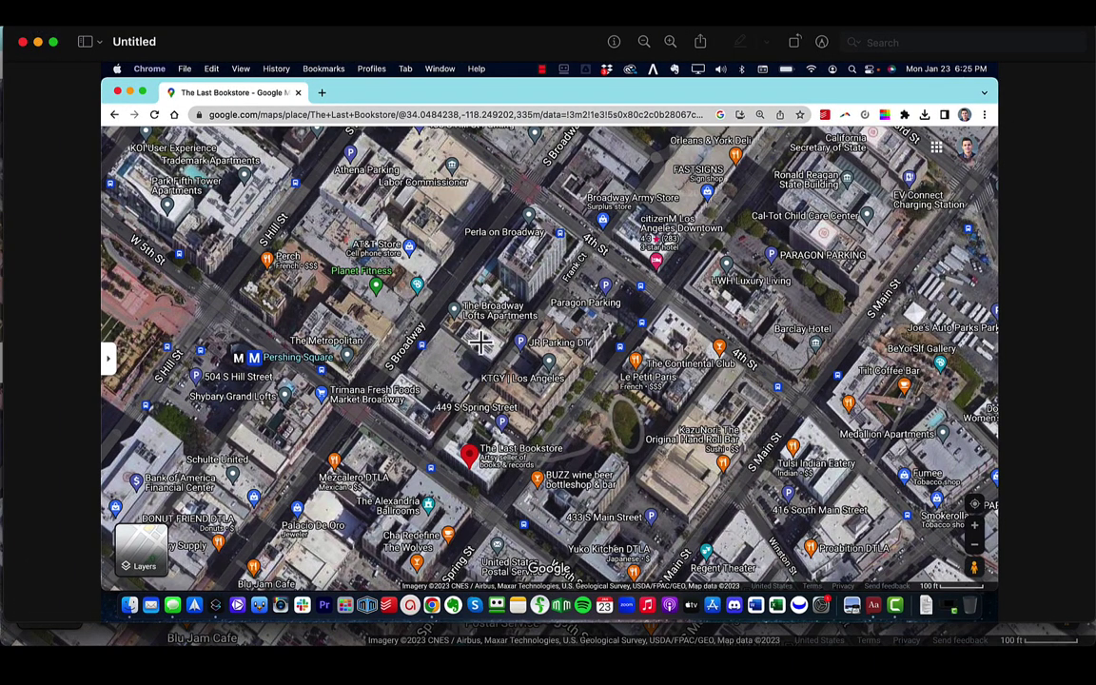
Show the markup tools and crop the screenshot to the map area, excluding the browser interface and dock
left_click(823, 44)
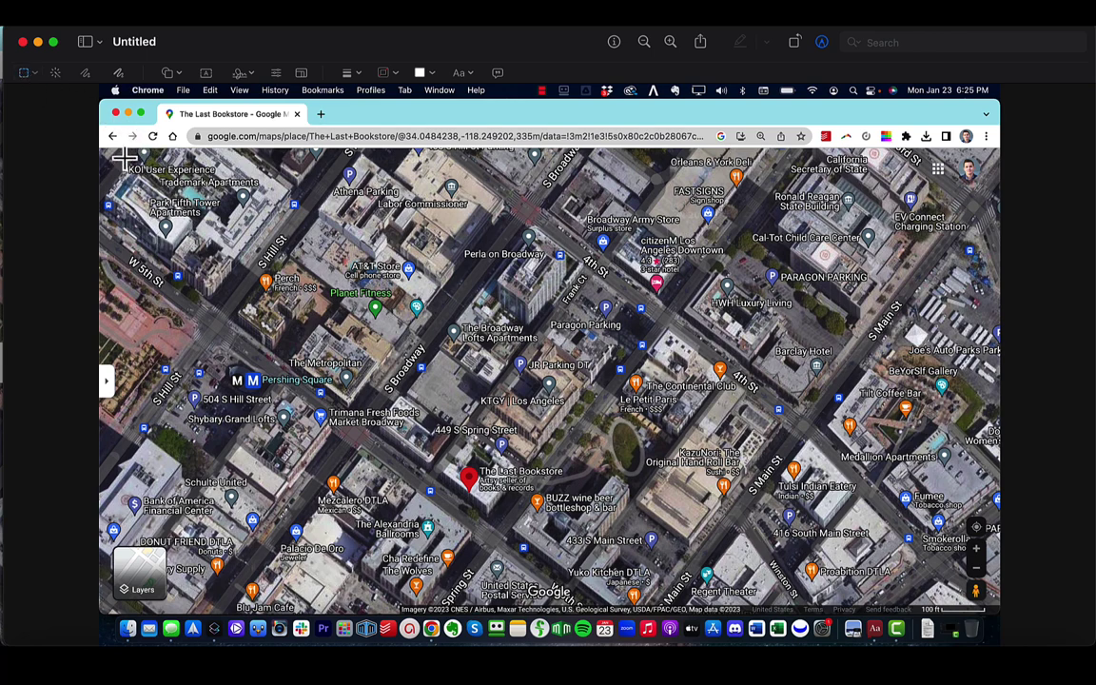
left_click_drag(116, 157, 955, 587)
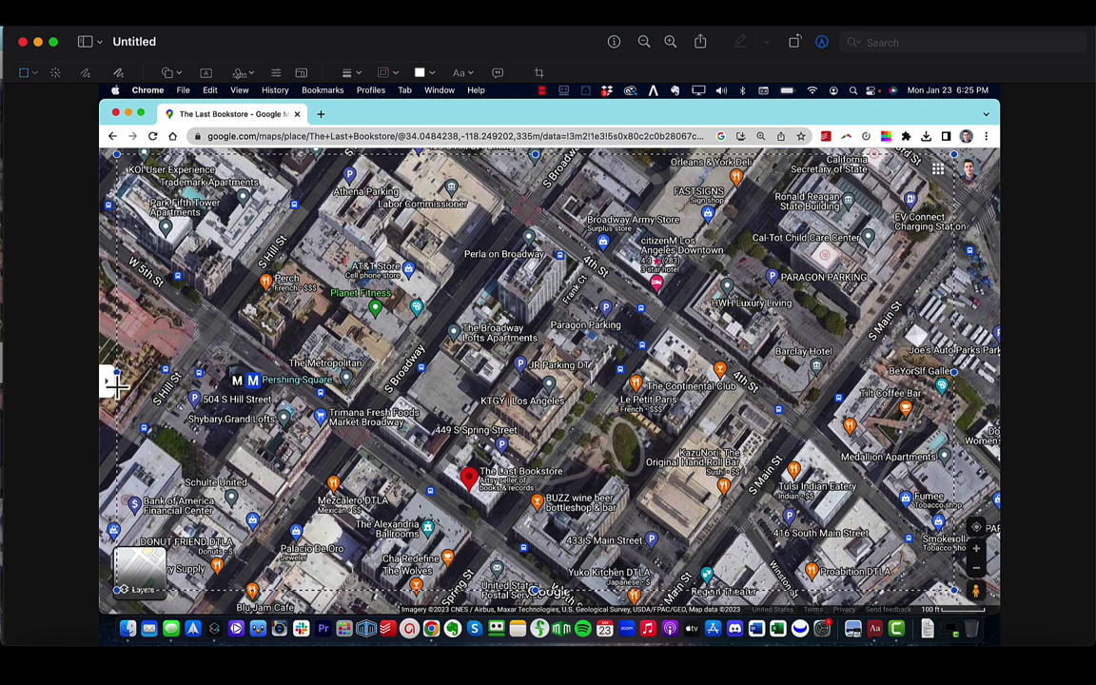
left_click_drag(116, 374, 179, 378)
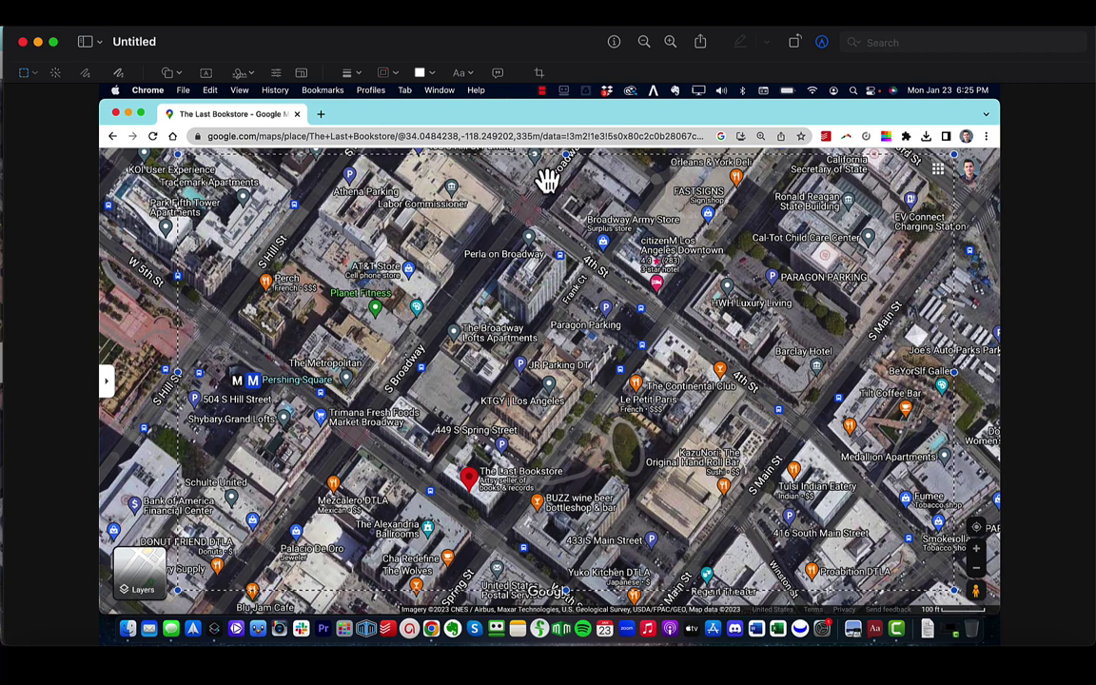
left_click_drag(569, 160, 566, 184)
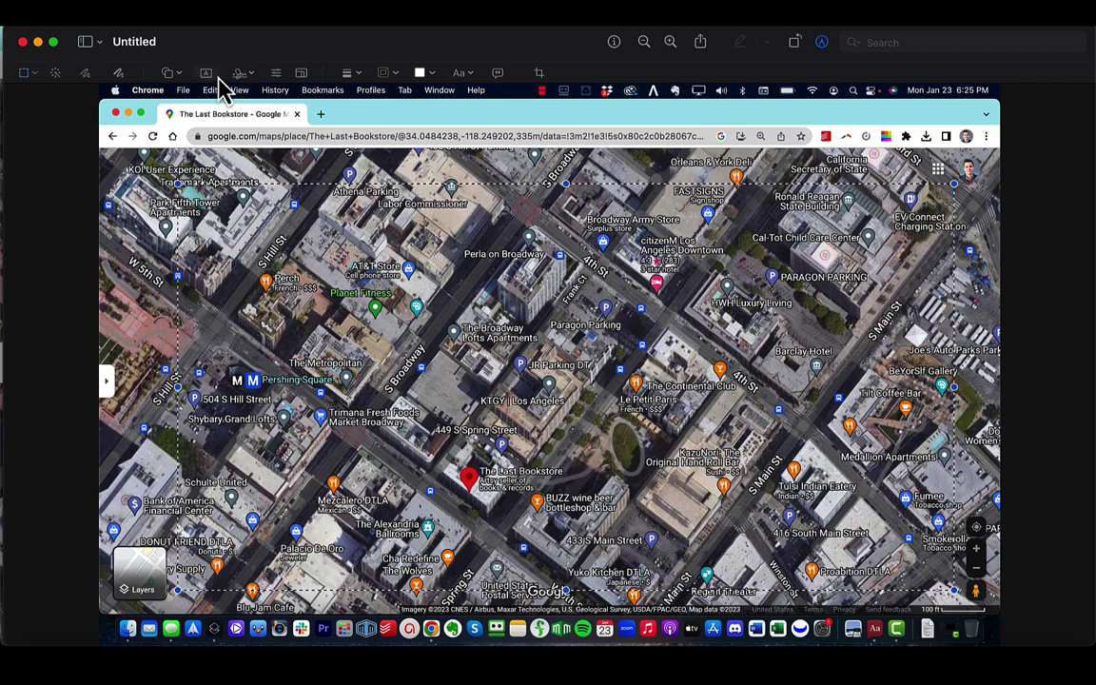
left_click(538, 72)
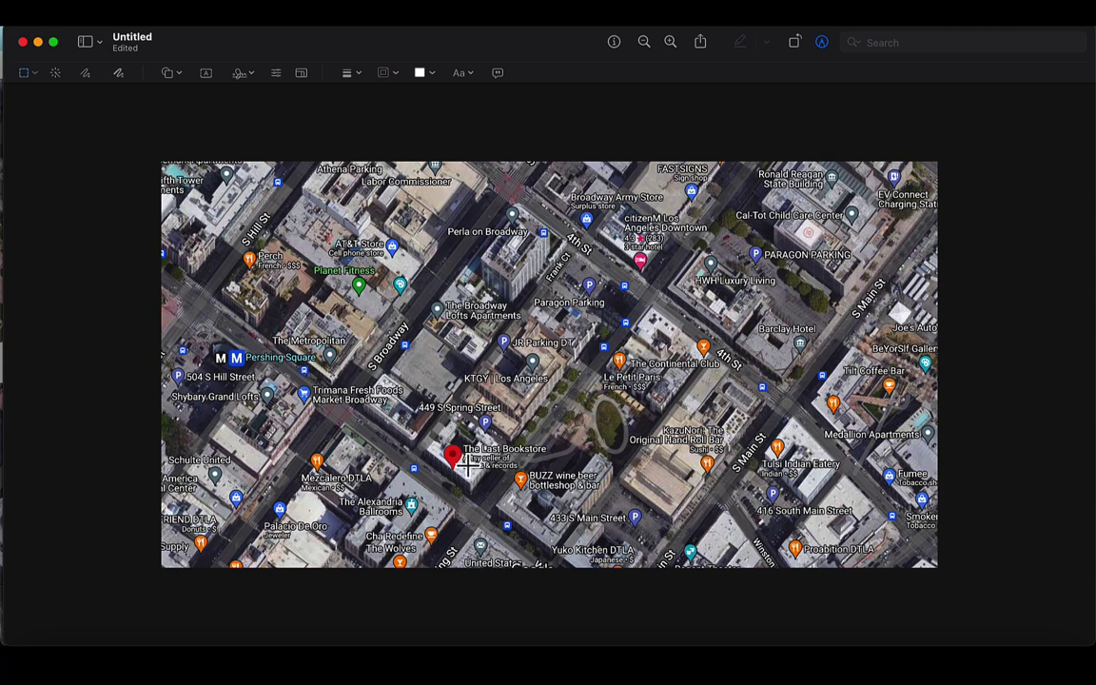
Add a bright green line along the bookstore building's edge facing W 5th St, with green fill and border colours
left_click(168, 72)
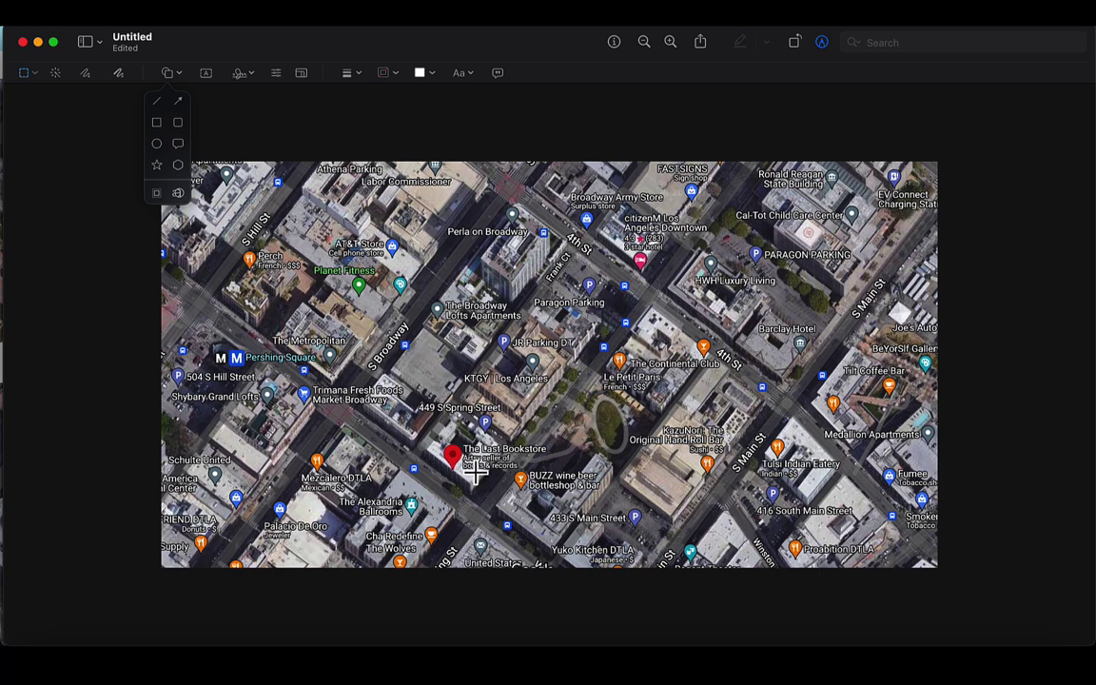
left_click(157, 103)
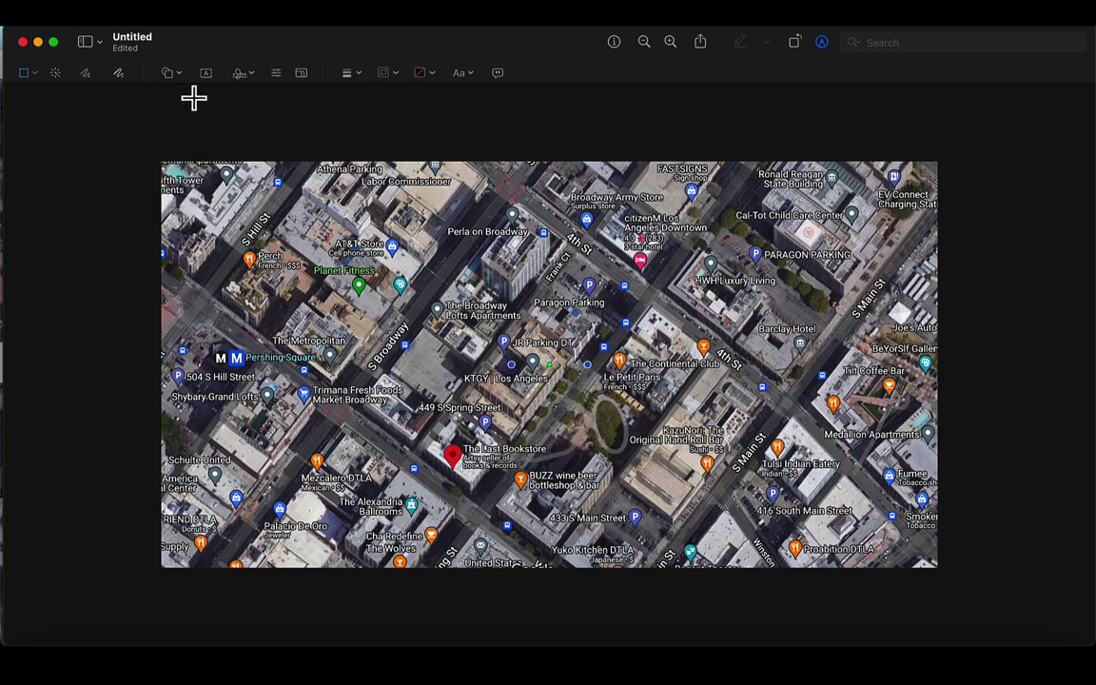
left_click(427, 75)
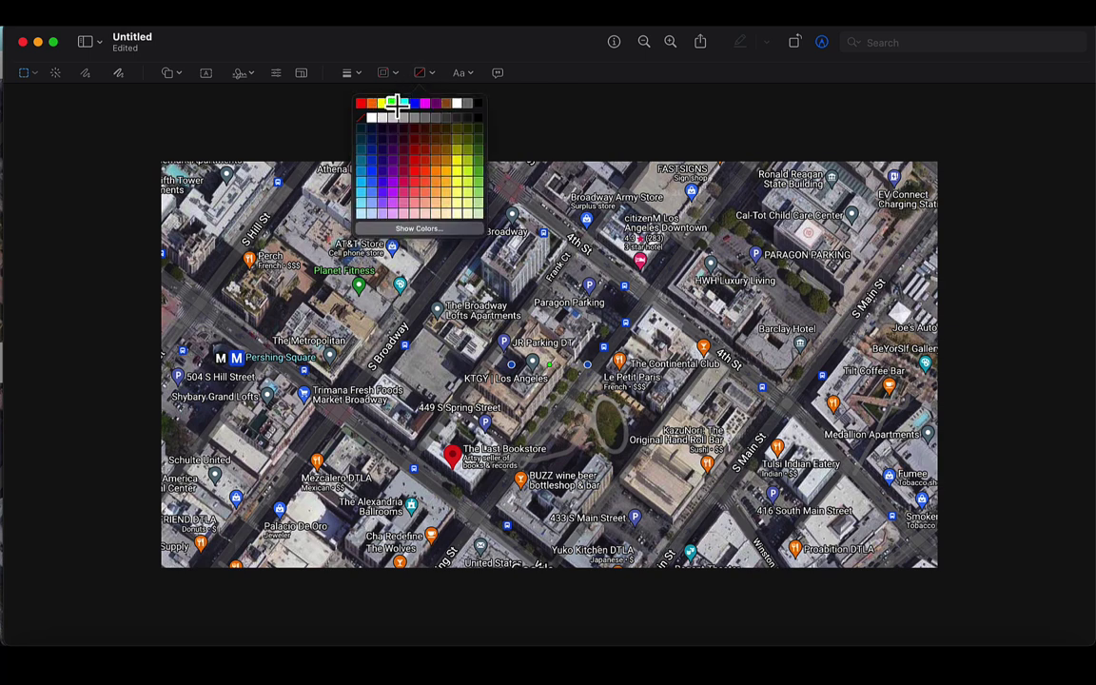
left_click(392, 102)
left_click(388, 76)
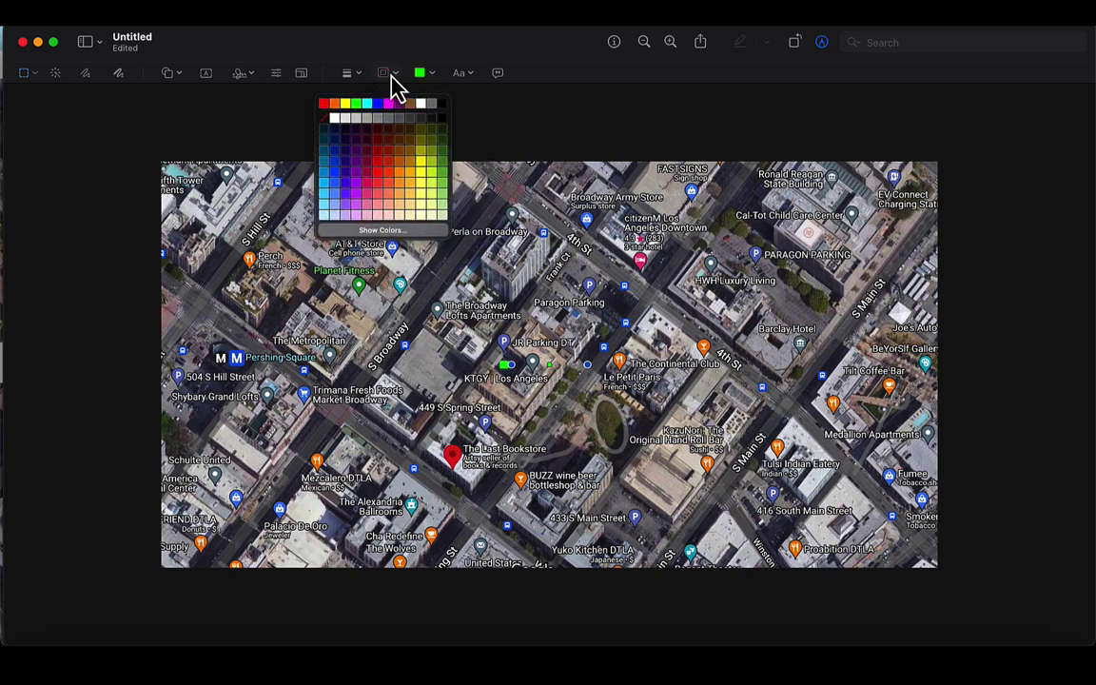
left_click(362, 103)
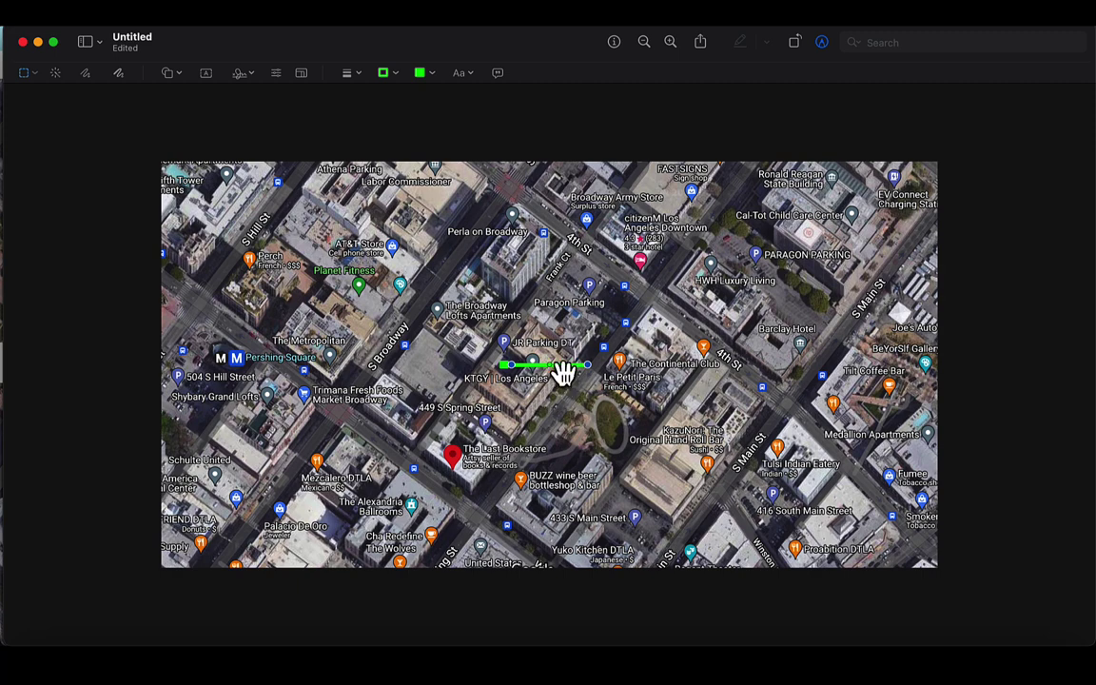
left_click_drag(566, 371, 471, 491)
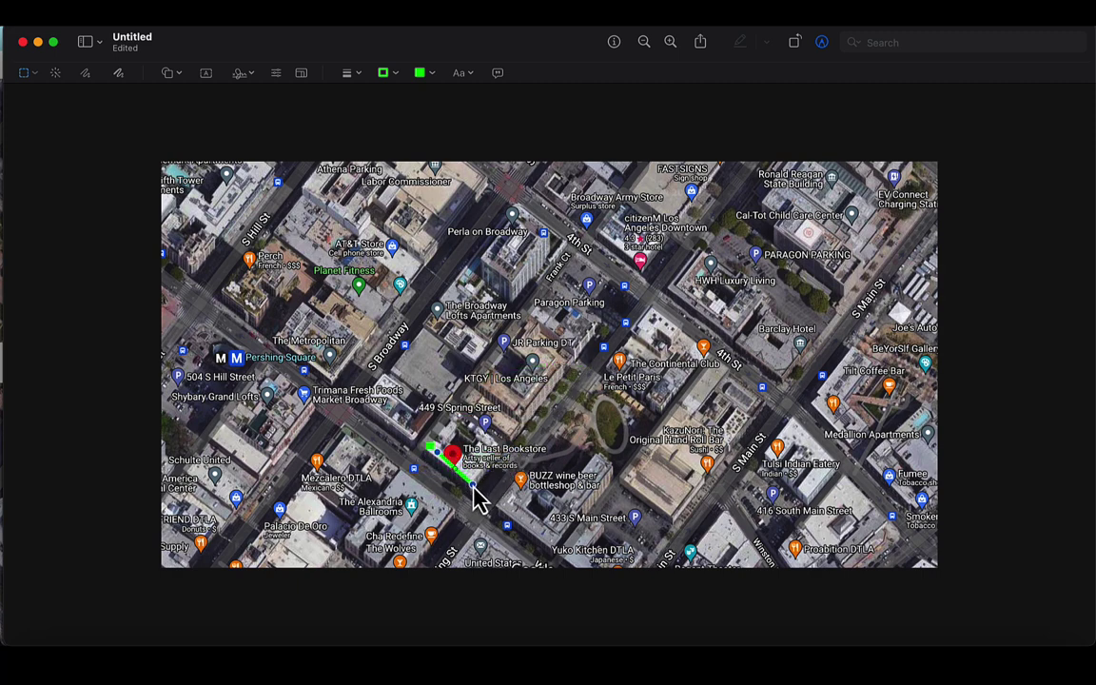
Add a second green line along the bookstore building's S Spring St edge, joined to the first line at the street corner
left_click(168, 74)
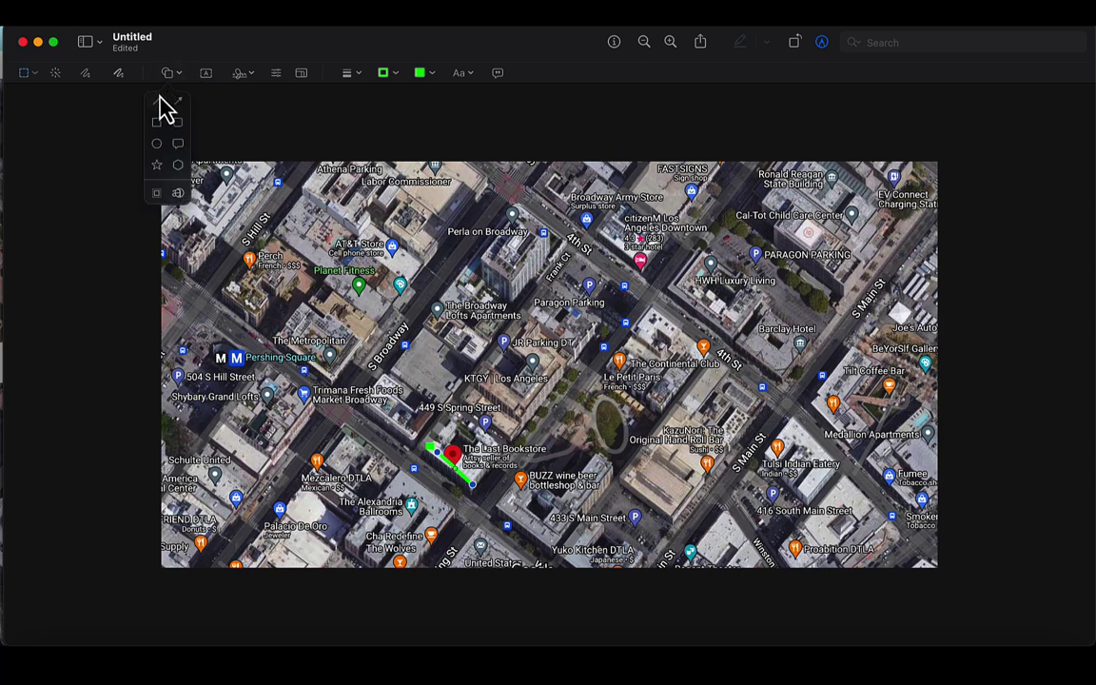
left_click(162, 100)
left_click_drag(570, 369, 502, 449)
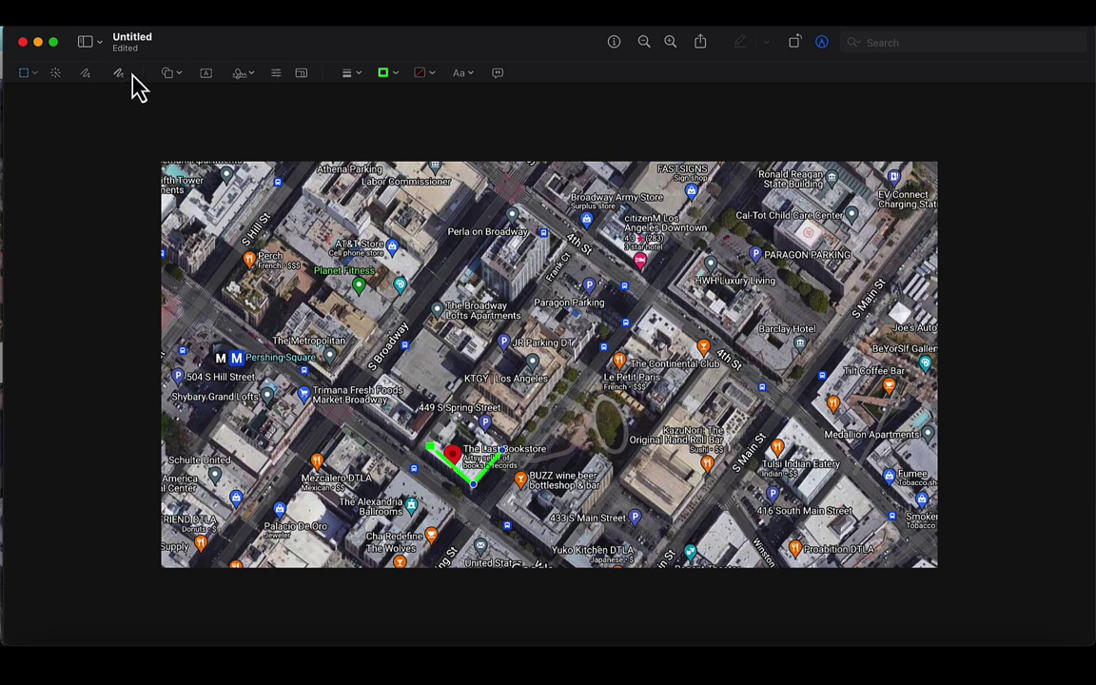
Add two more green lines along the bookstore building's remaining edges to close its outline
left_click(167, 73)
left_click(162, 118)
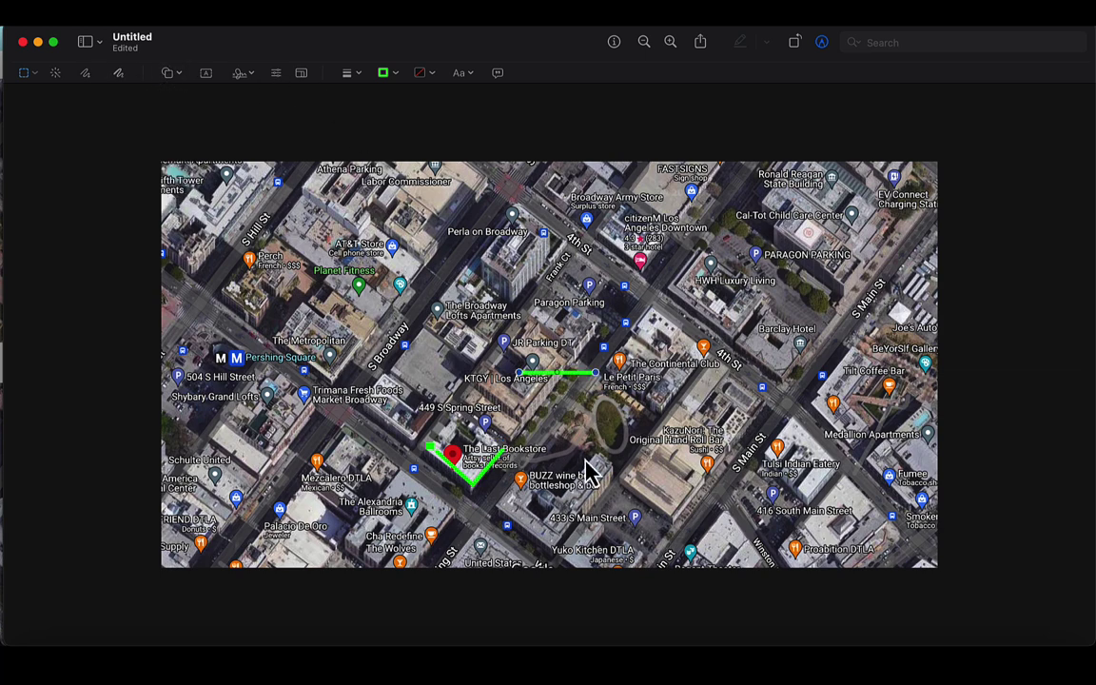
left_click_drag(570, 370, 453, 418)
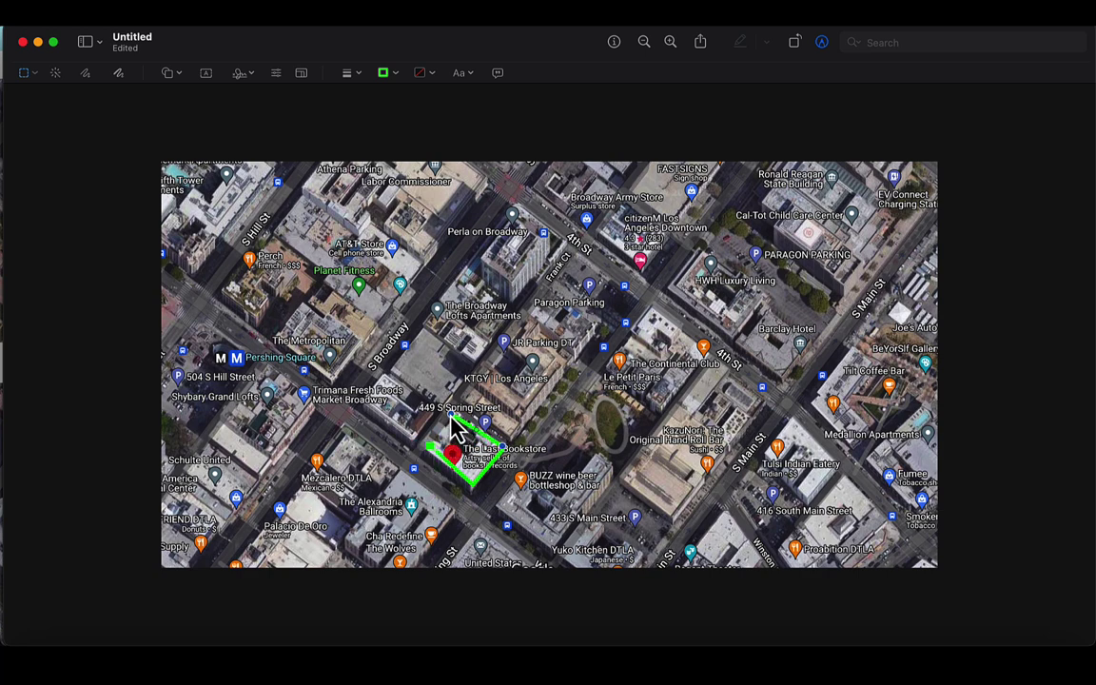
left_click(175, 73)
left_click(152, 101)
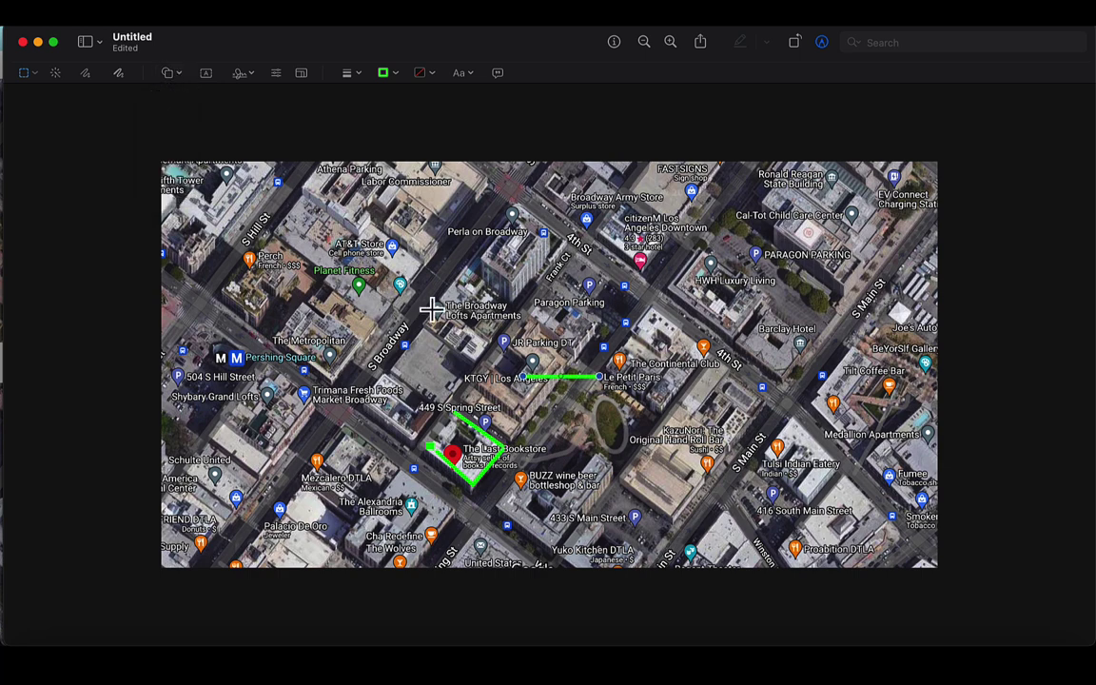
left_click_drag(580, 379, 427, 447)
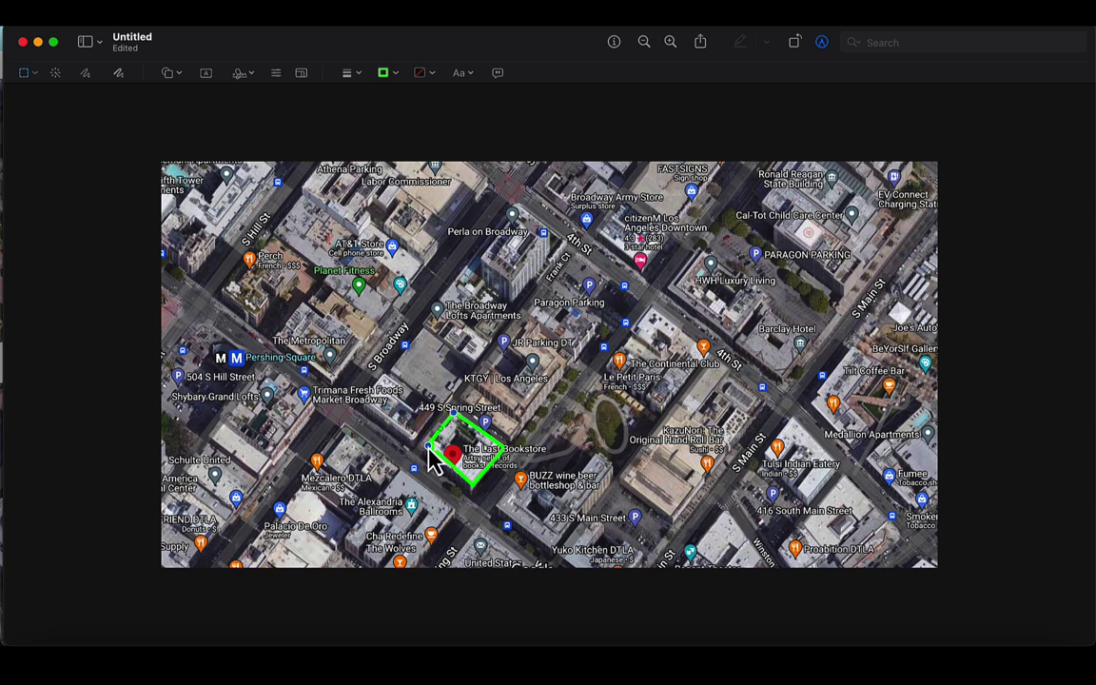
left_click(443, 459)
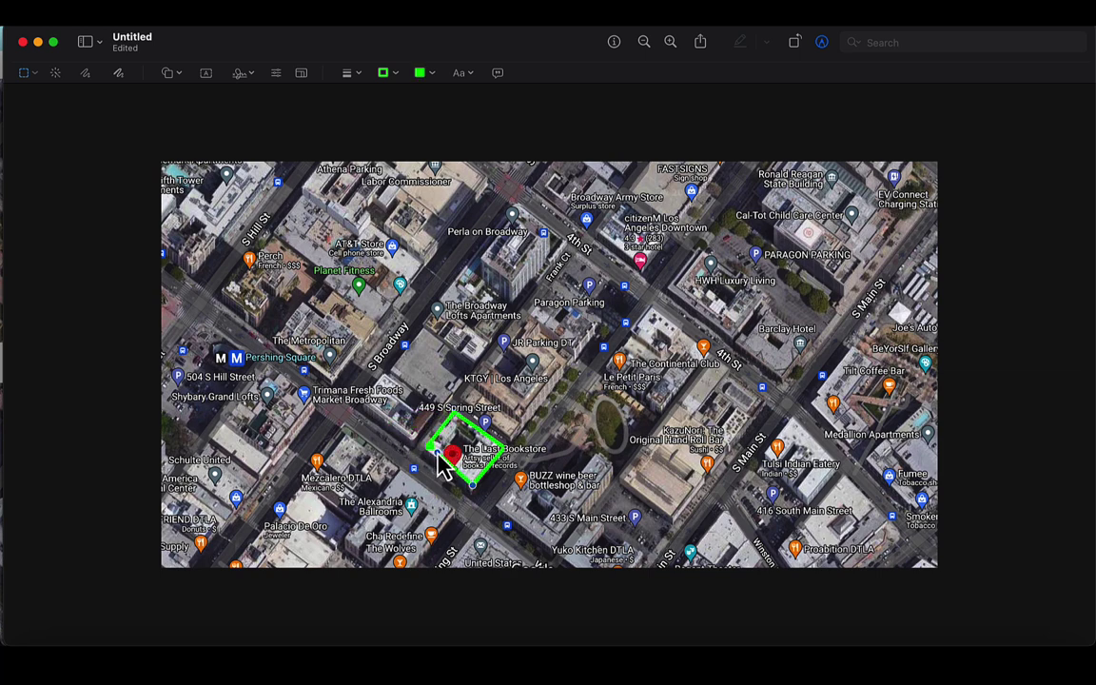
Label the outlined bookstore building SET on a yellow background and narrow the text box to fit the word
left_click(490, 439)
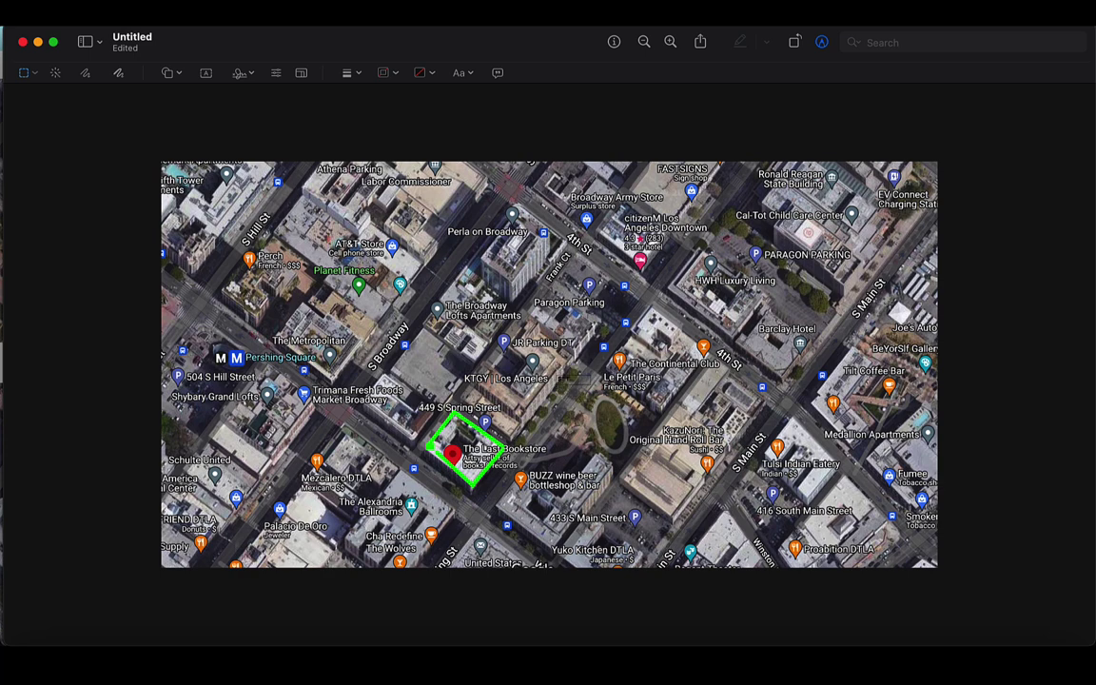
left_click(446, 434)
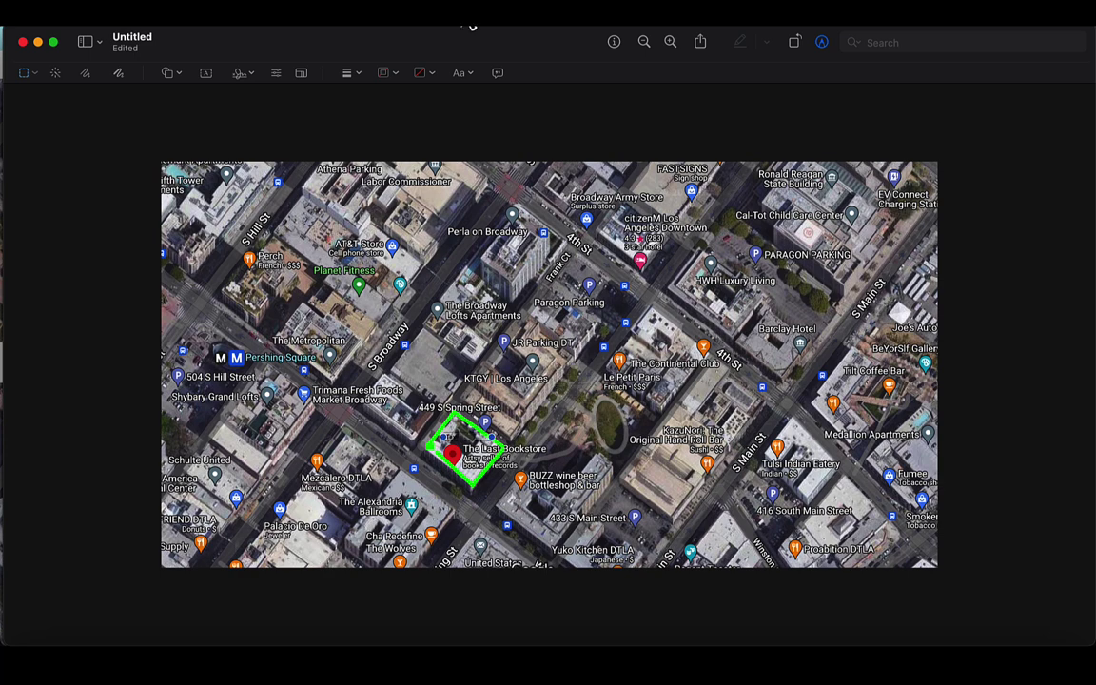
left_click(432, 74)
left_click(382, 103)
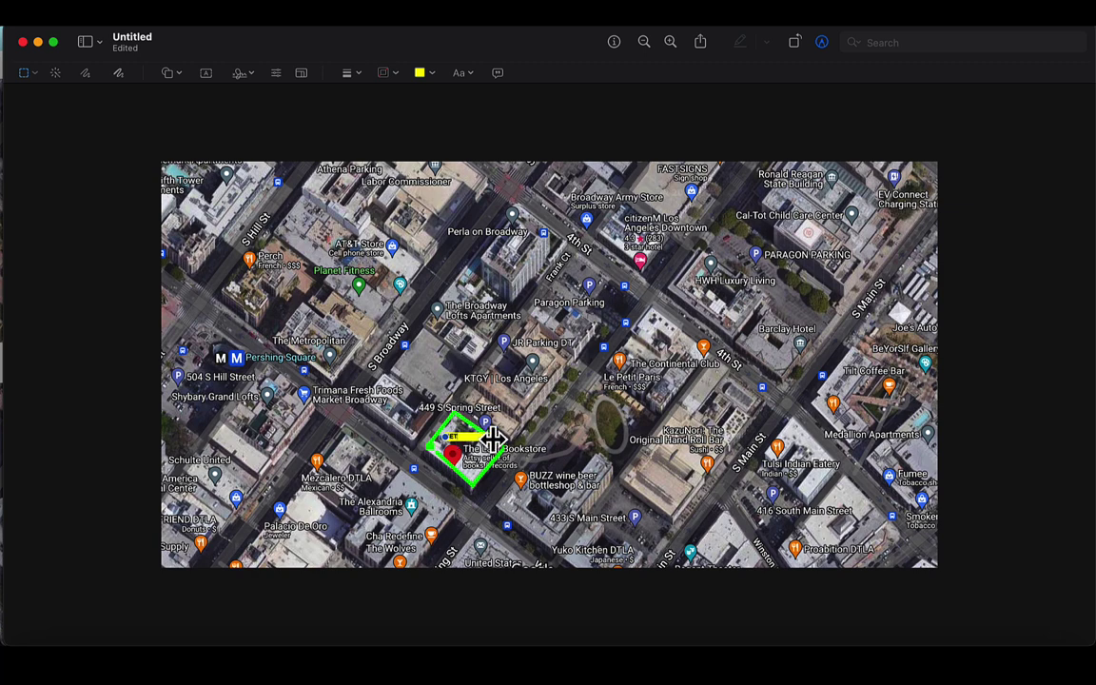
left_click_drag(493, 437, 471, 440)
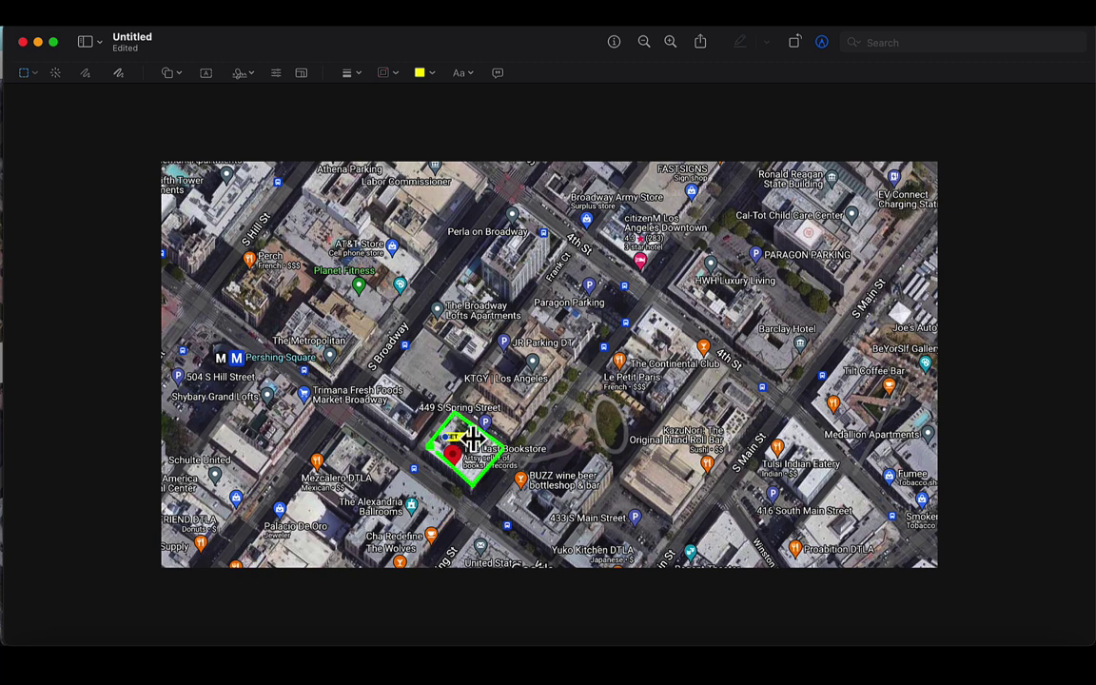
Increase the font size of the SET label slightly
left_click(462, 73)
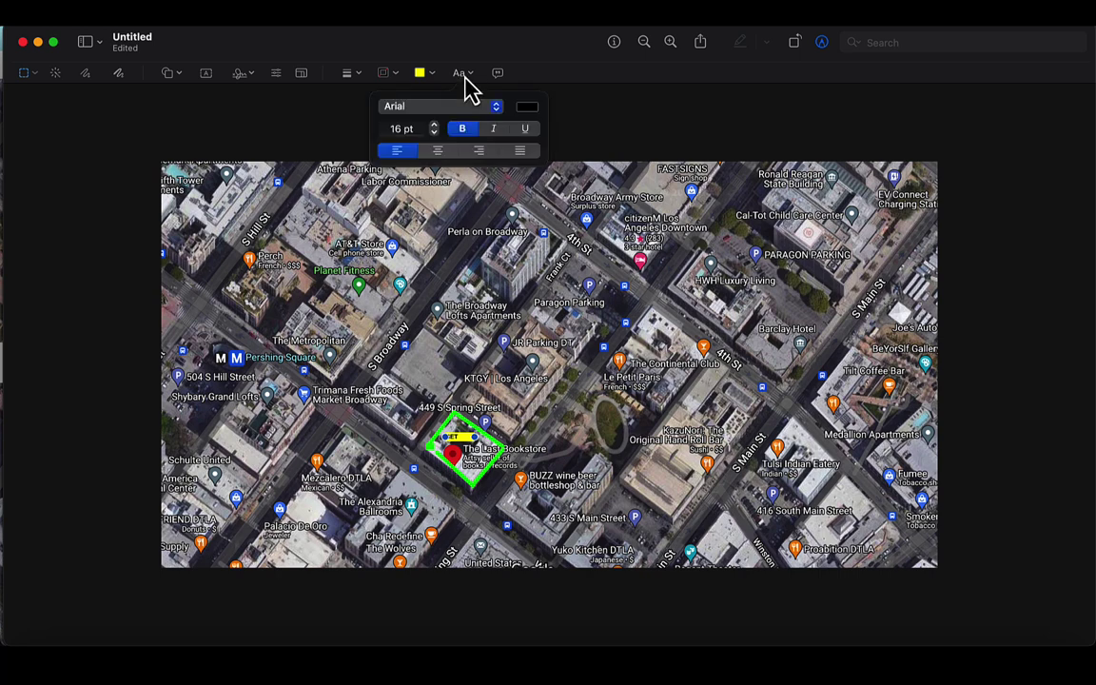
left_click(434, 126)
left_click(433, 126)
left_click(772, 388)
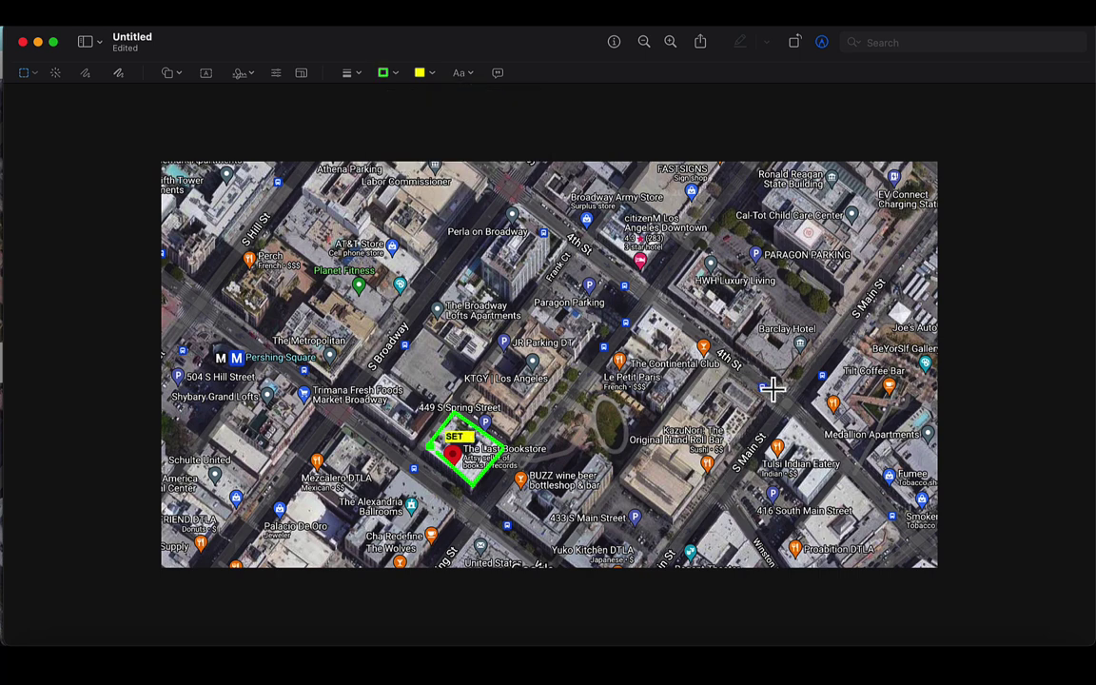
Add two joined green lines along the 4th St and Frank Ct edges of the Paragon Parking lot
left_click(181, 76)
left_click(154, 116)
left_click_drag(592, 393, 639, 299)
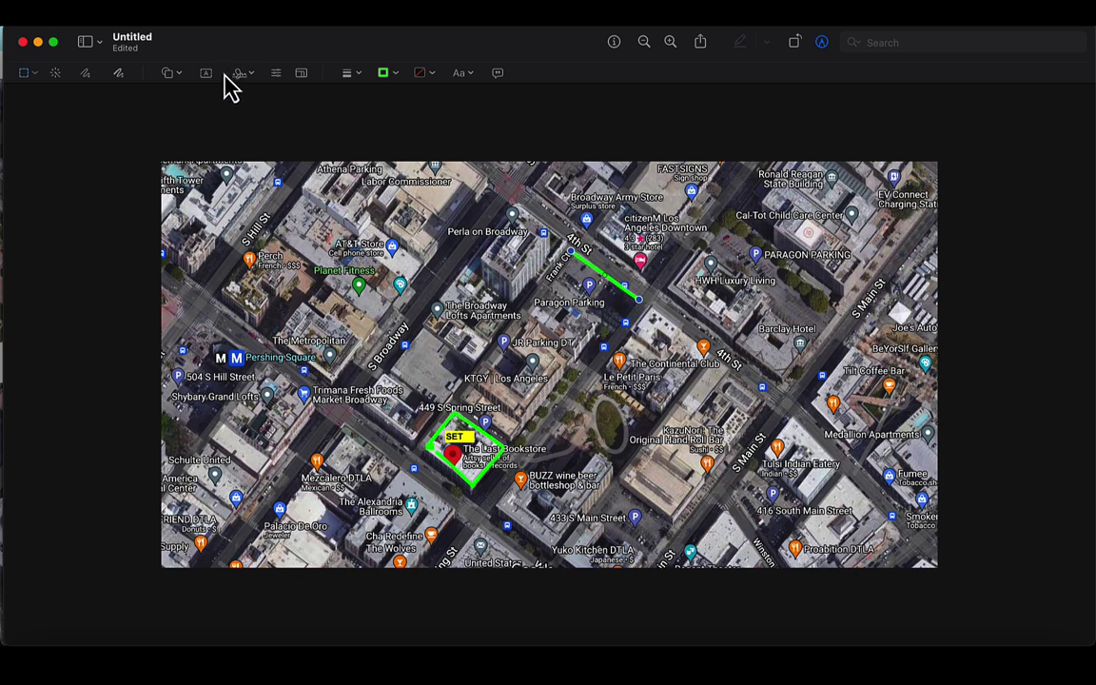
left_click(168, 73)
left_click(158, 102)
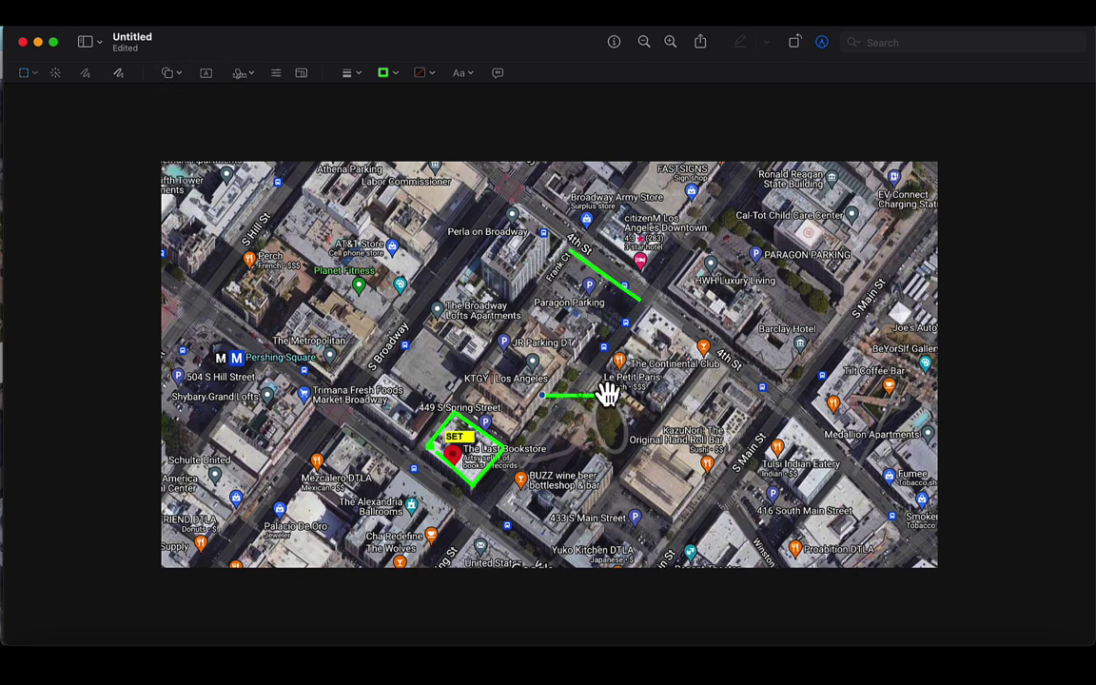
left_click_drag(607, 391, 545, 285)
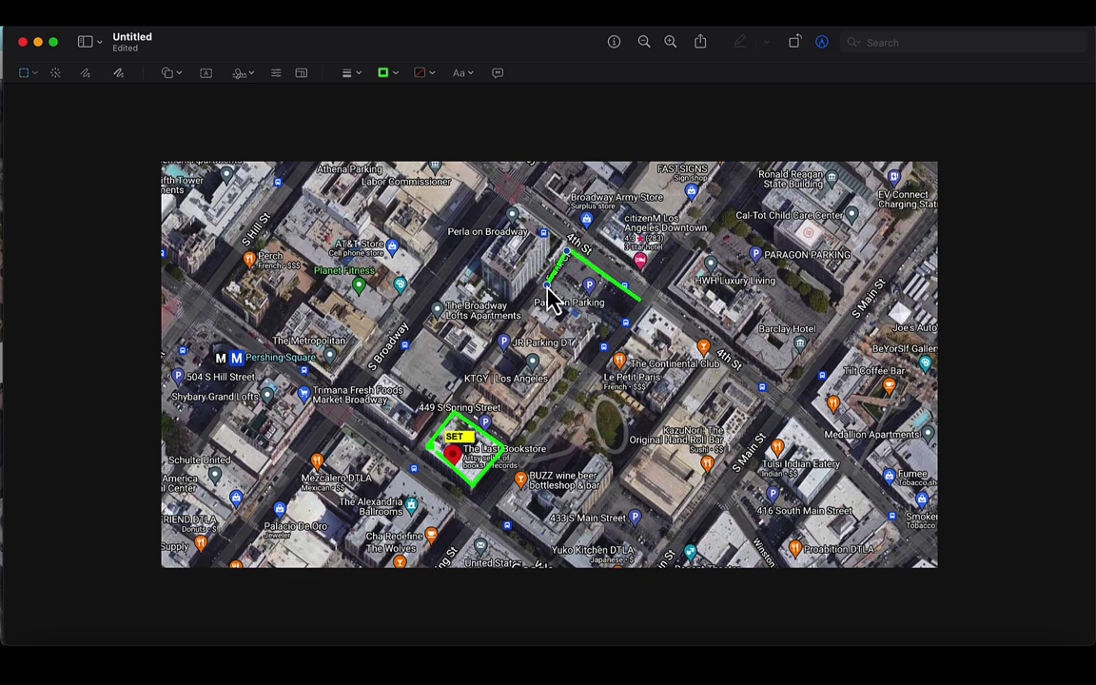
Close the green outline of the Paragon Parking lot with two more lines along its remaining edges
left_click(171, 73)
left_click(158, 102)
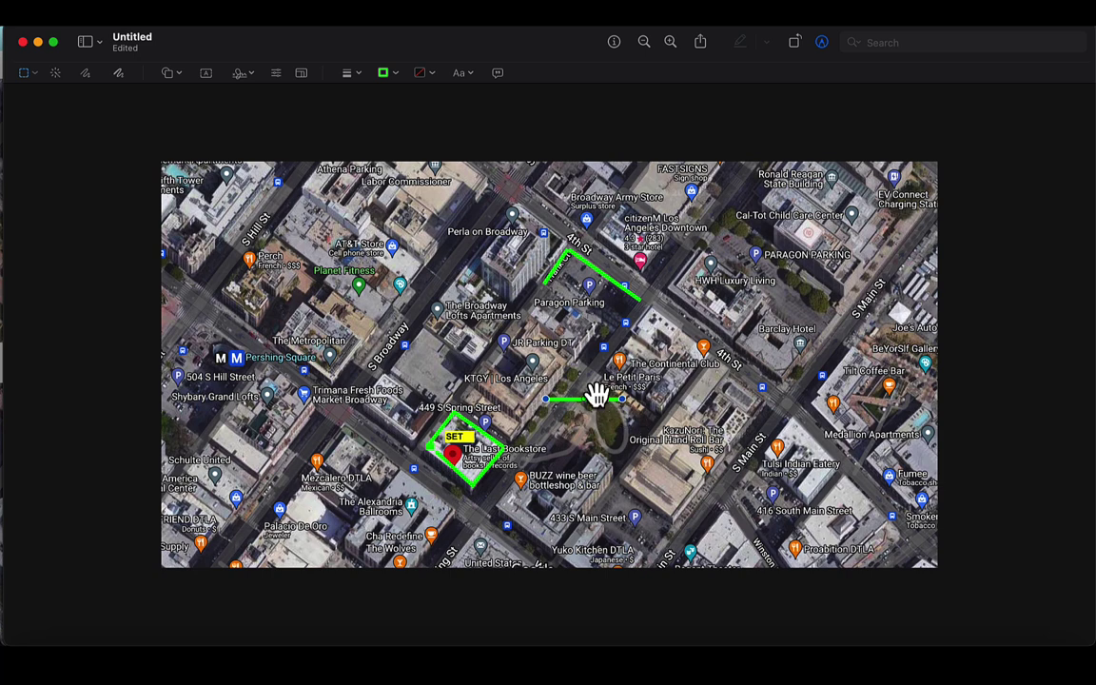
left_click_drag(594, 398, 614, 331)
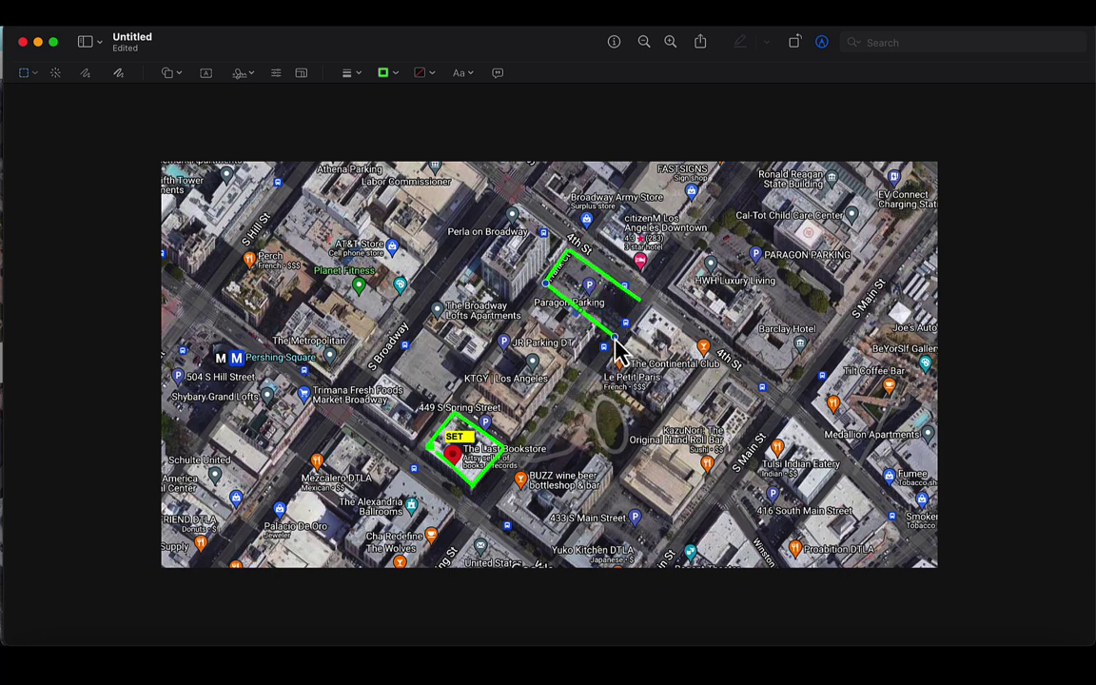
left_click(169, 73)
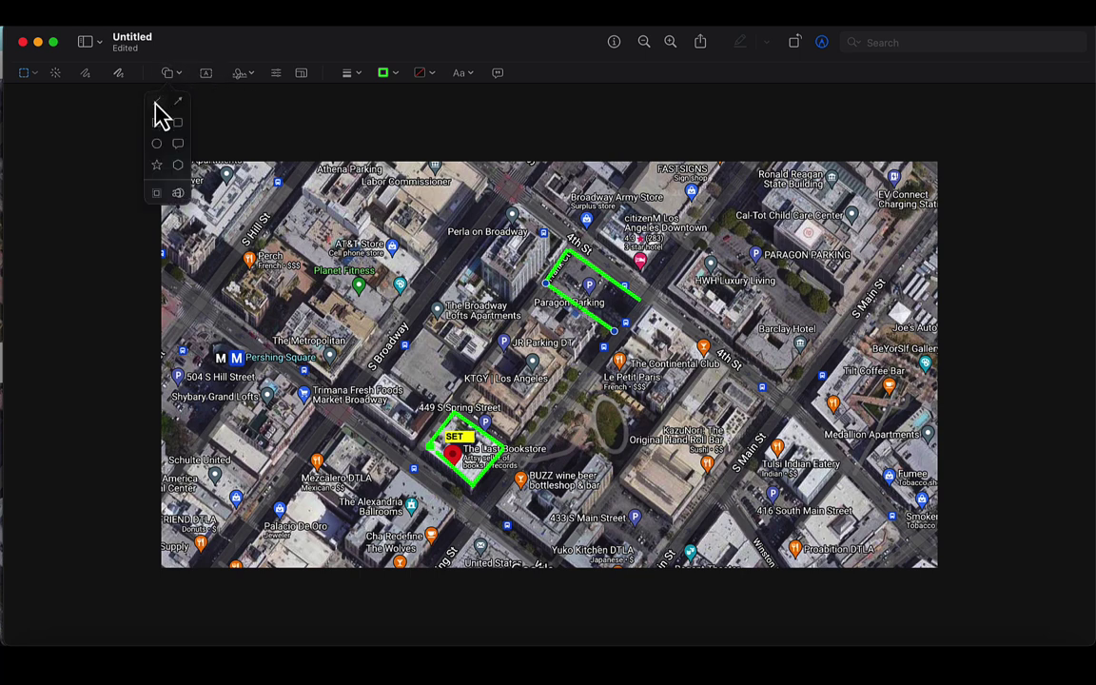
left_click(157, 112)
left_click_drag(607, 403, 617, 332)
left_click(619, 342)
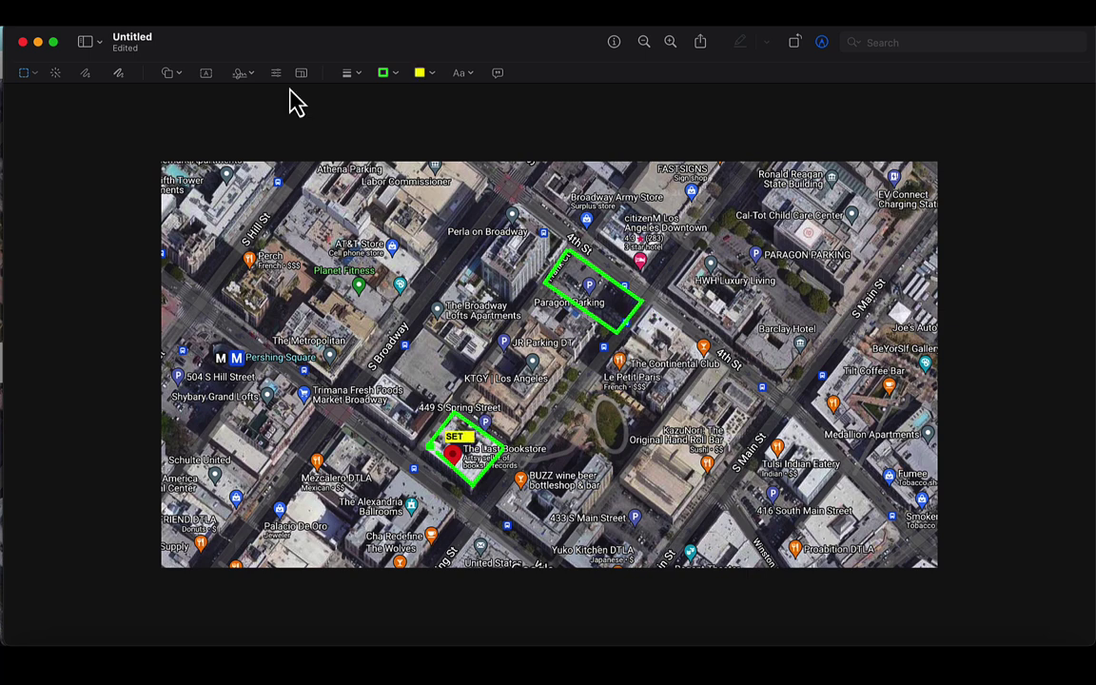
Add a two-line text label reading BASECAMP and CREW PARKING inside the Paragon Parking outline
left_click(212, 76)
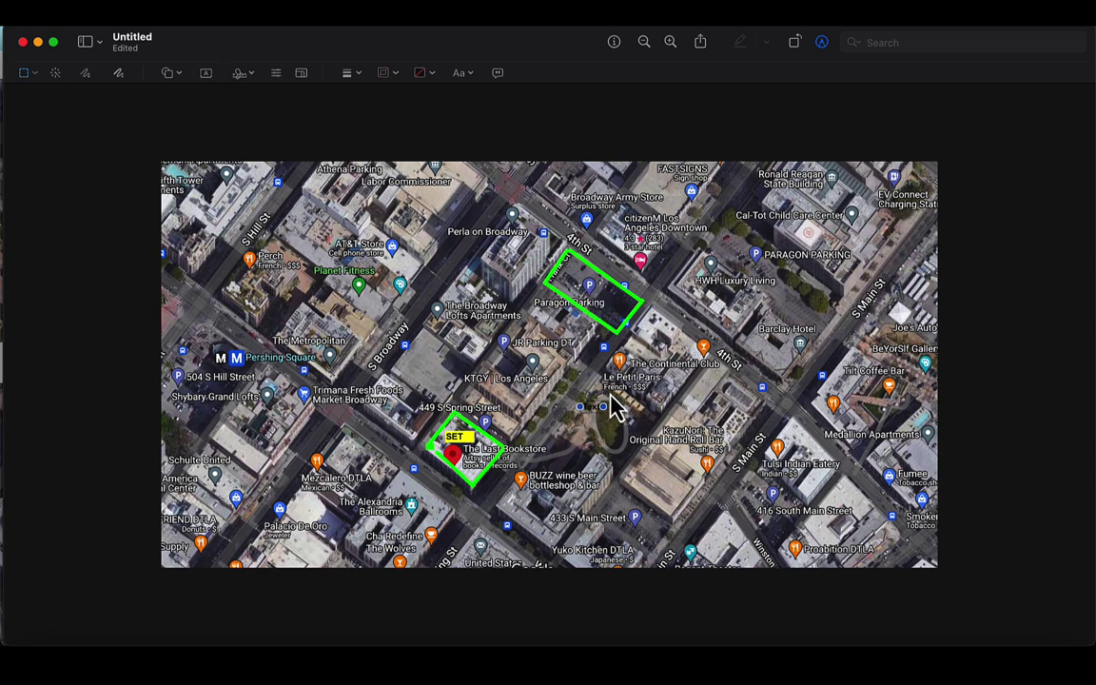
left_click_drag(590, 406, 582, 278)
type("BASECAMP")
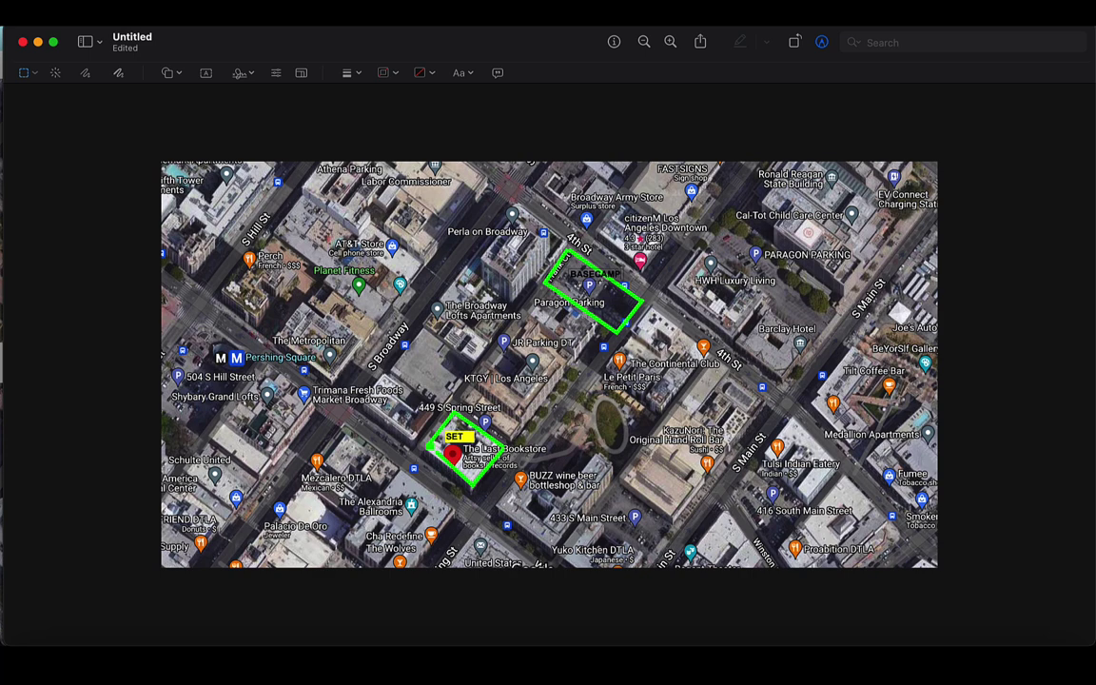
key("Up")
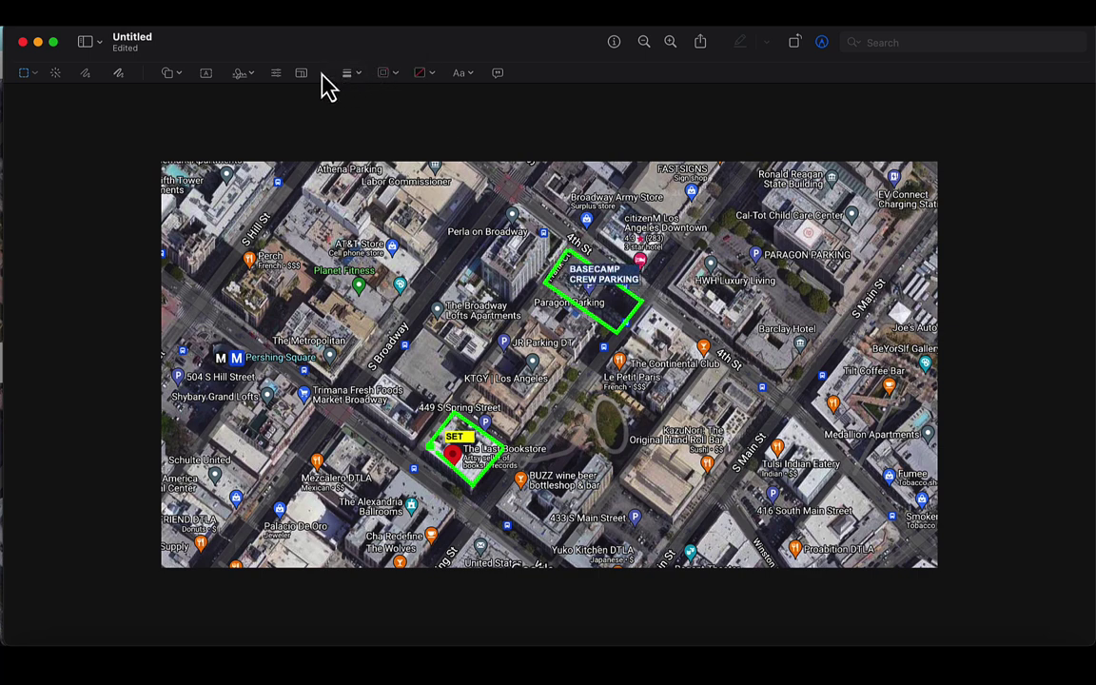
Give the BASECAMP CREW PARKING label a yellow fill and centre it within the parking lot outline
left_click(424, 74)
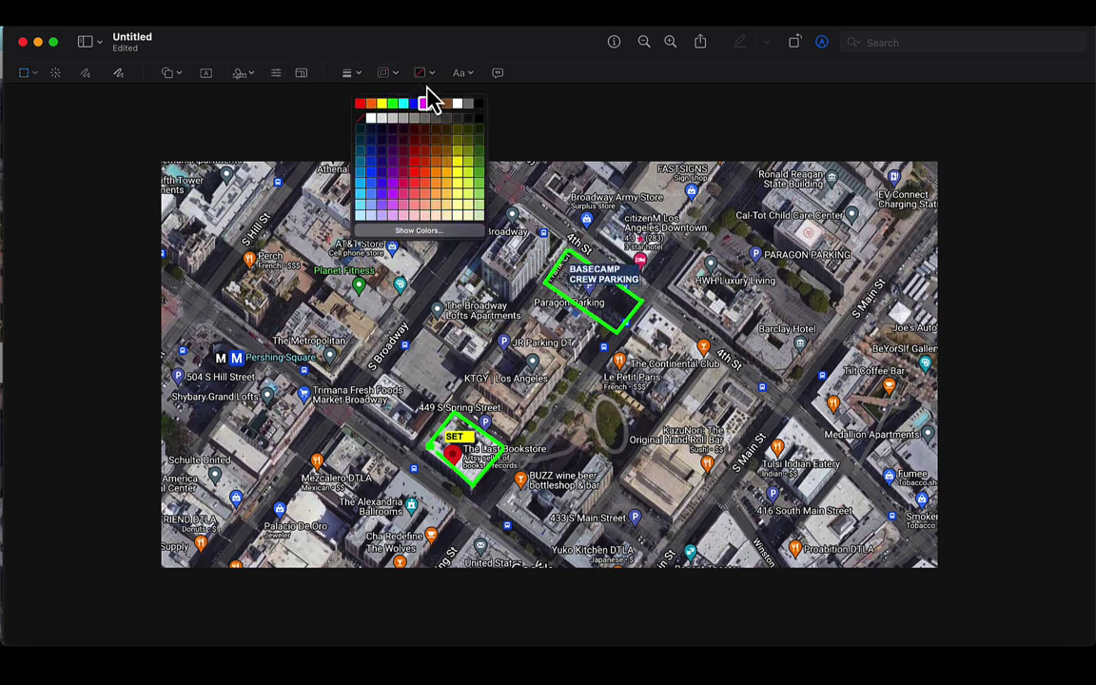
left_click(382, 103)
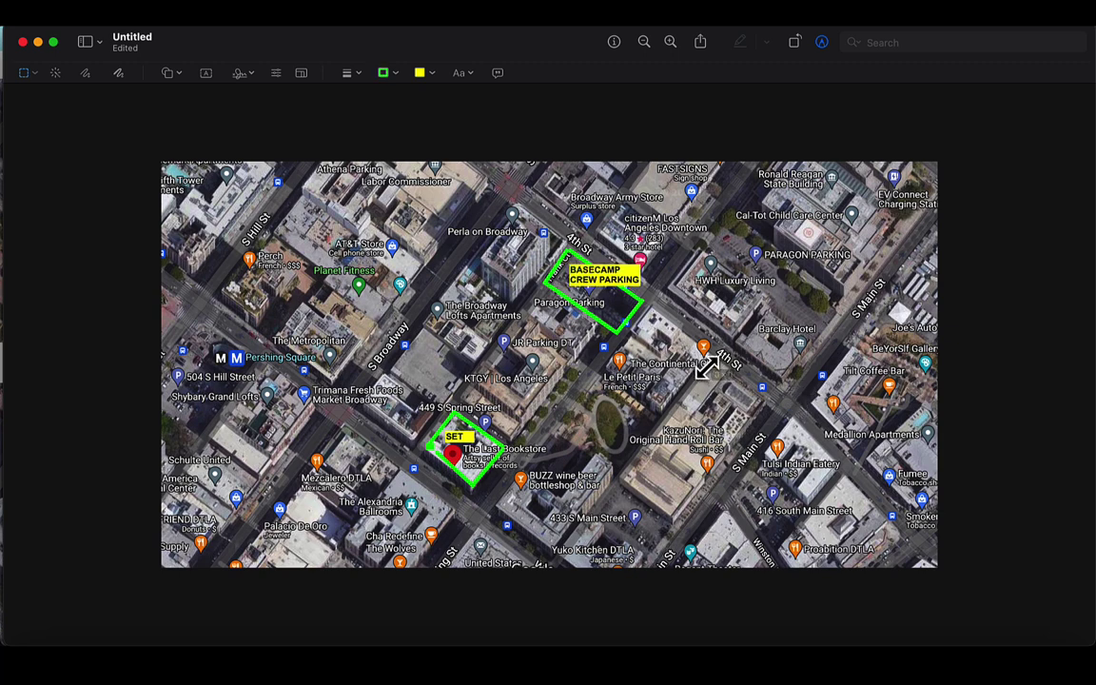
left_click_drag(631, 284, 621, 298)
left_click(758, 350)
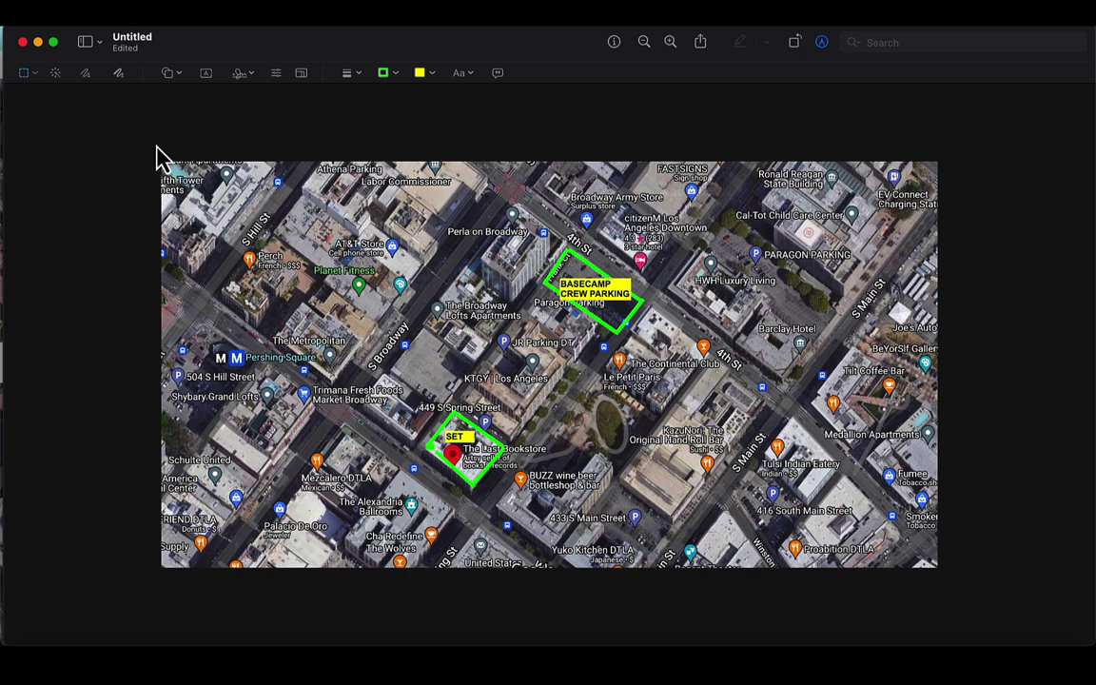
Add an orange line along S Broadway, running from the 4th St corner to the 5th St corner
left_click(172, 75)
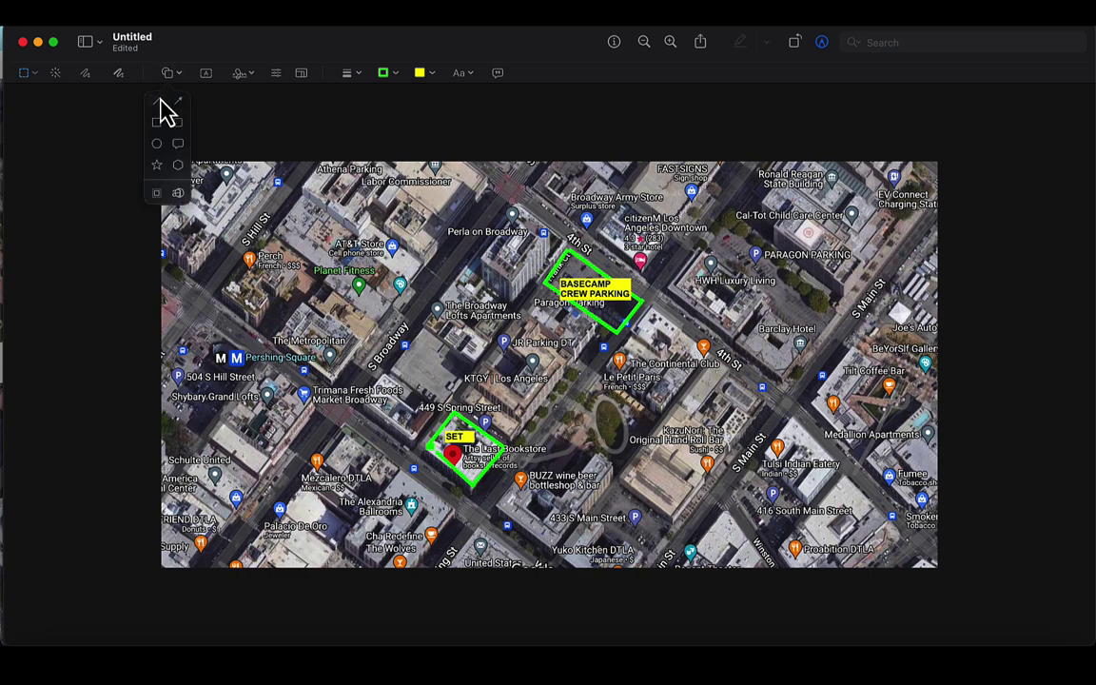
left_click(159, 100)
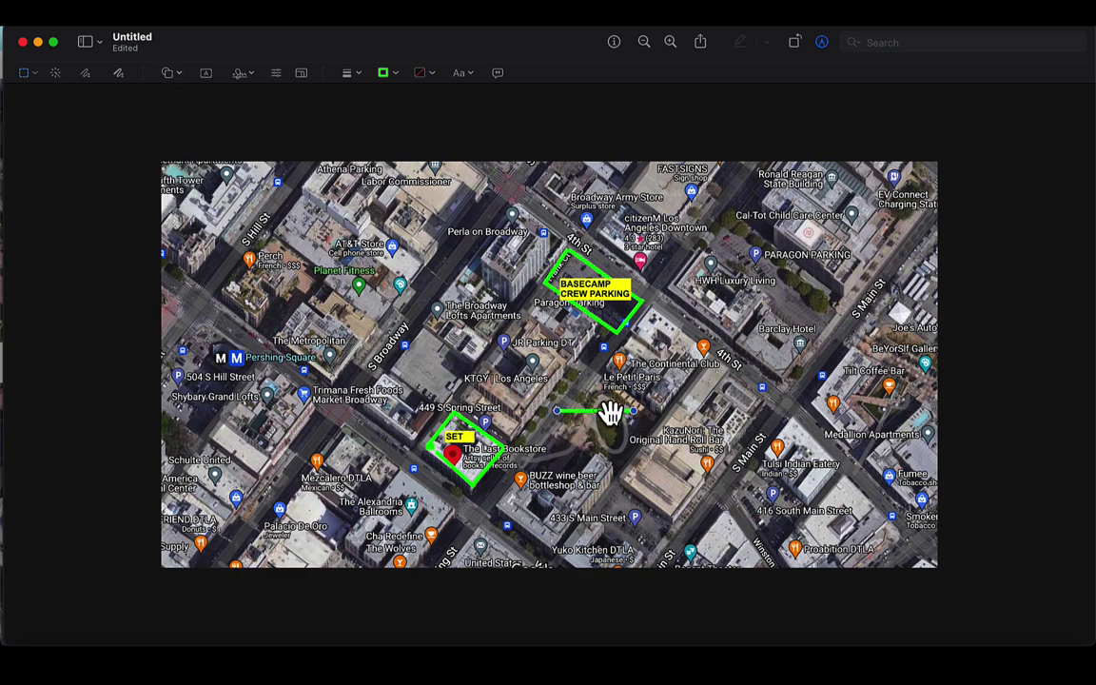
left_click_drag(609, 411, 333, 380)
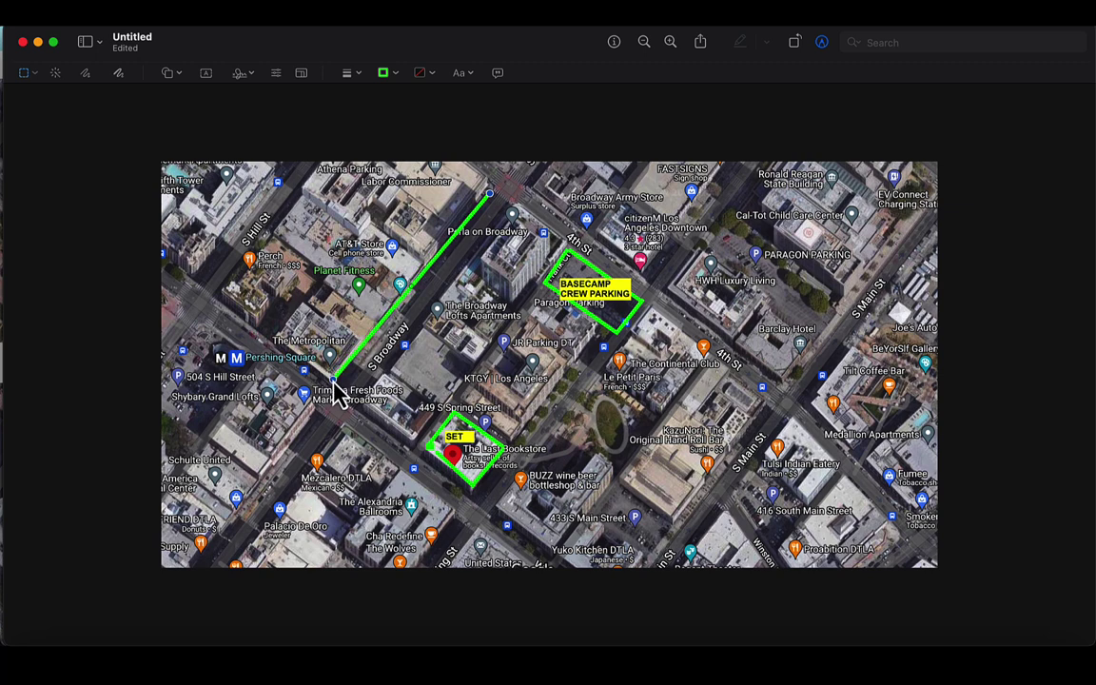
left_click(390, 75)
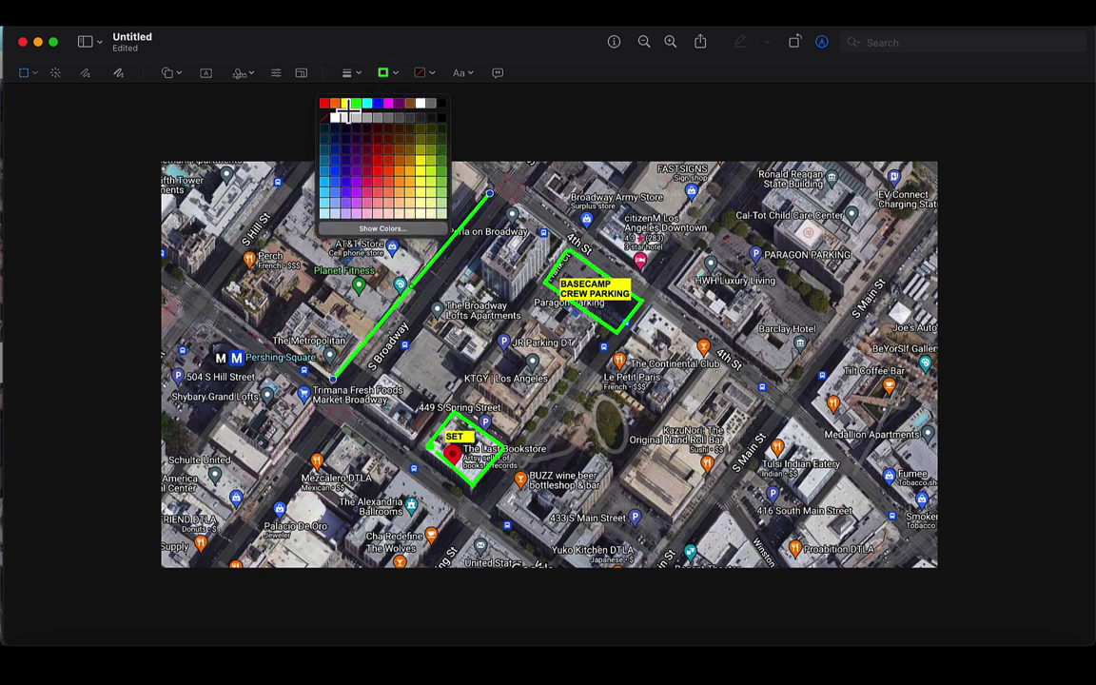
left_click(335, 103)
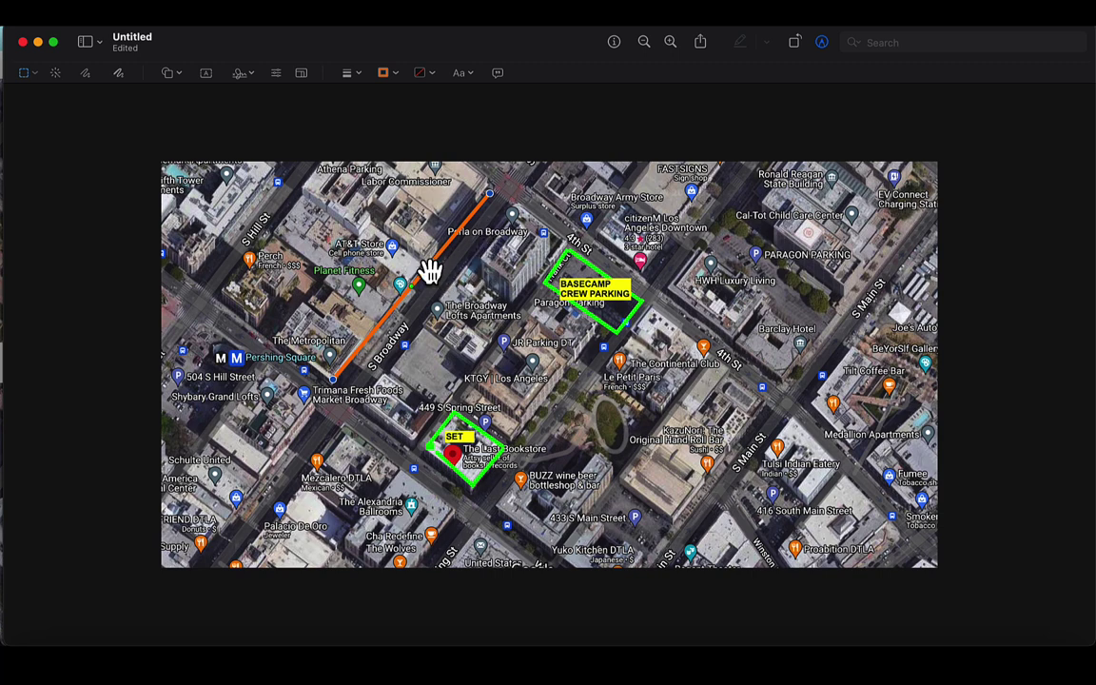
left_click(255, 228)
Place a copy of the yellow BASECAMP label over the orange S Broadway line and change its text to WORKING TRUCKS
left_click(598, 293)
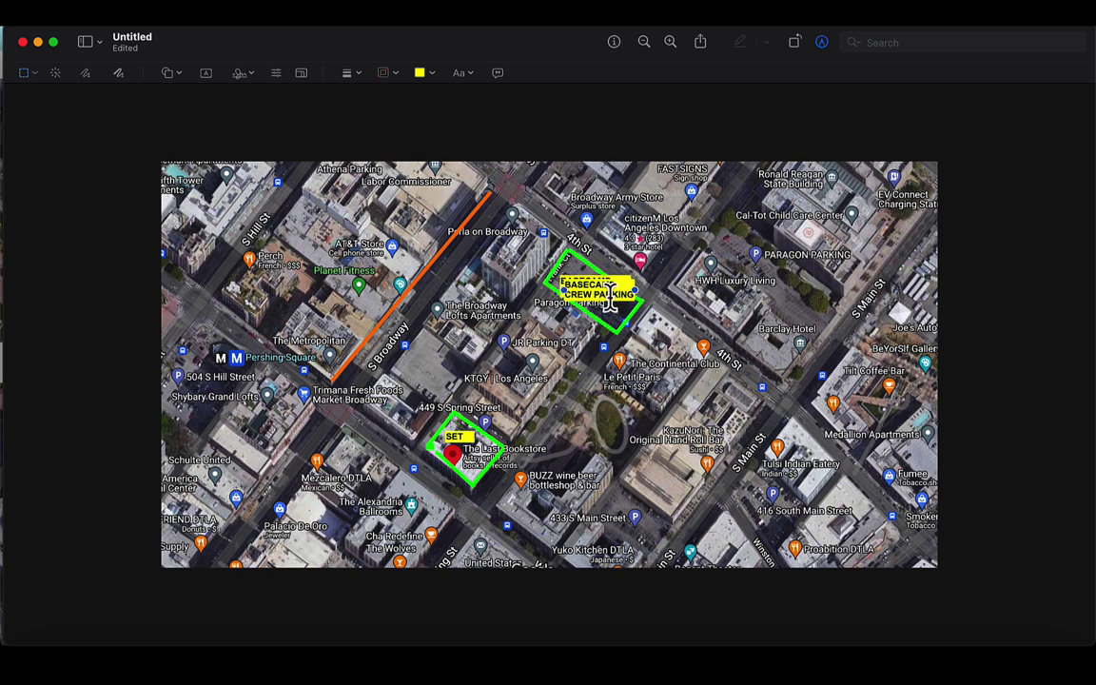
left_click_drag(598, 293, 412, 267)
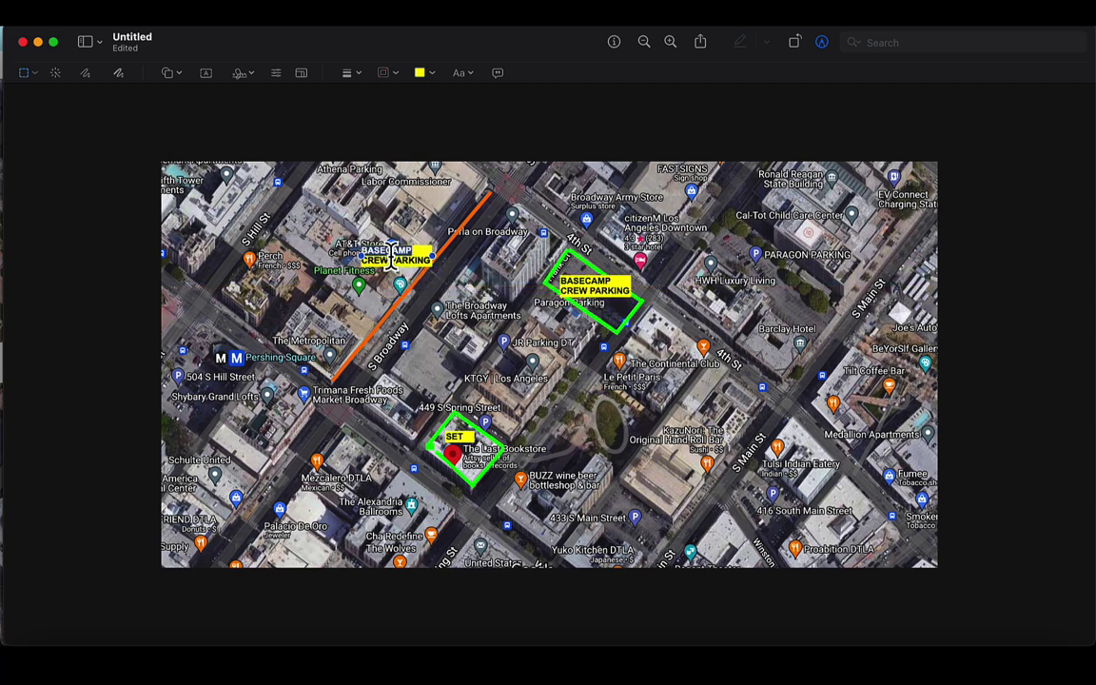
double_click(388, 251)
key("BackSpace")
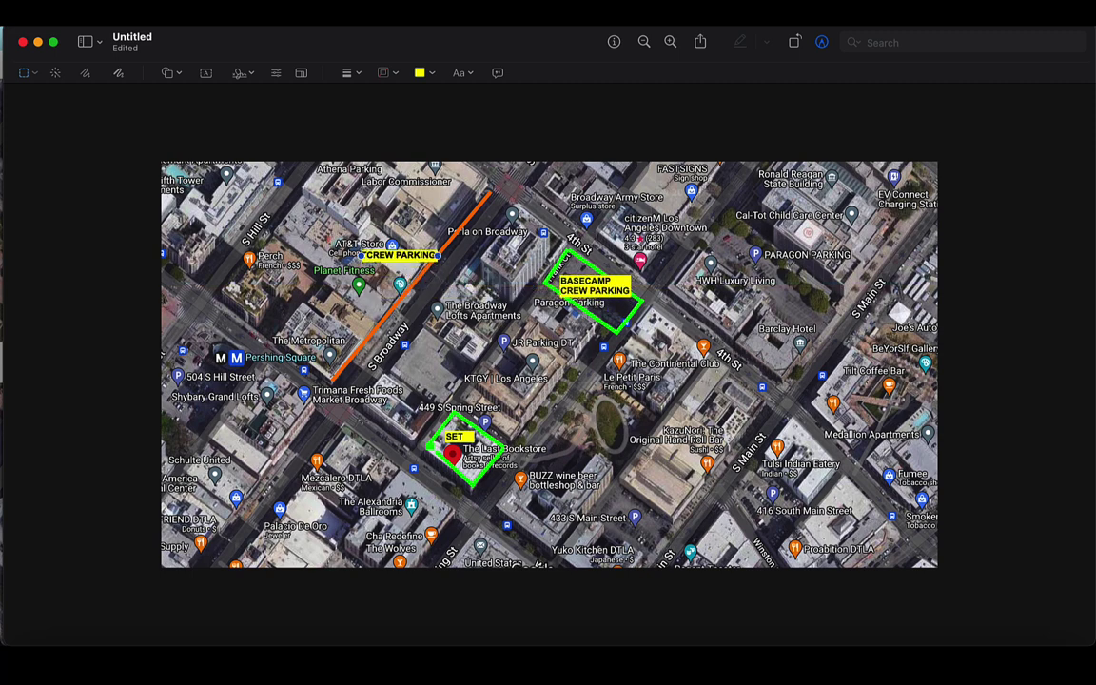
type("WORKING TRUCKS")
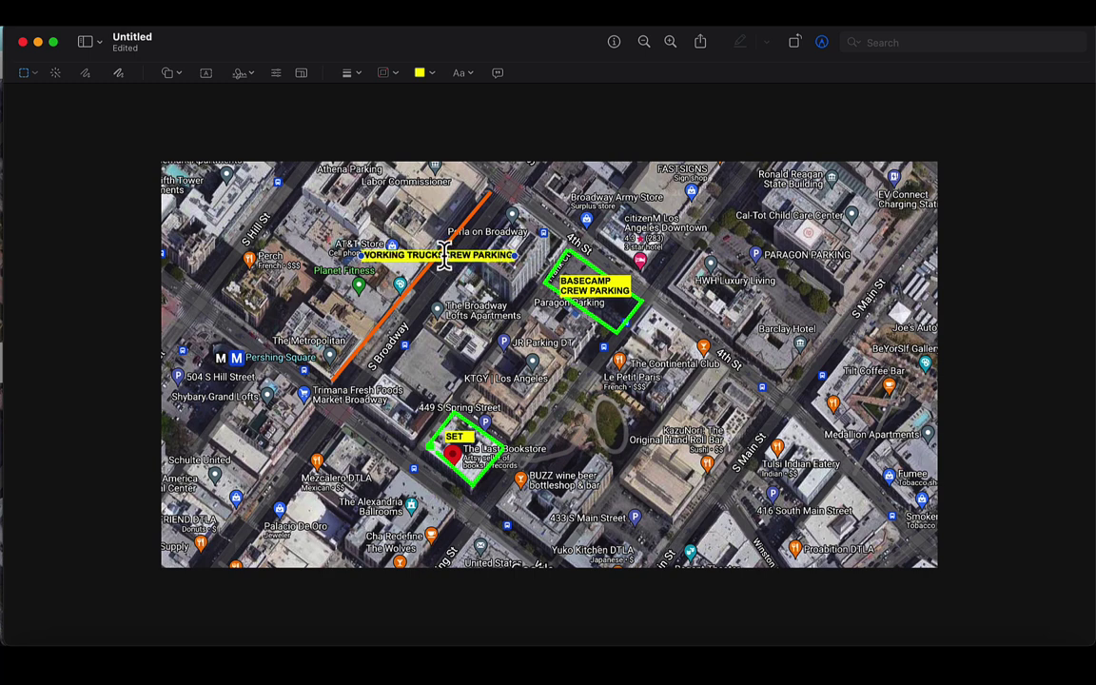
left_click_drag(443, 255, 513, 257)
key("BackSpace")
left_click_drag(442, 257, 446, 268)
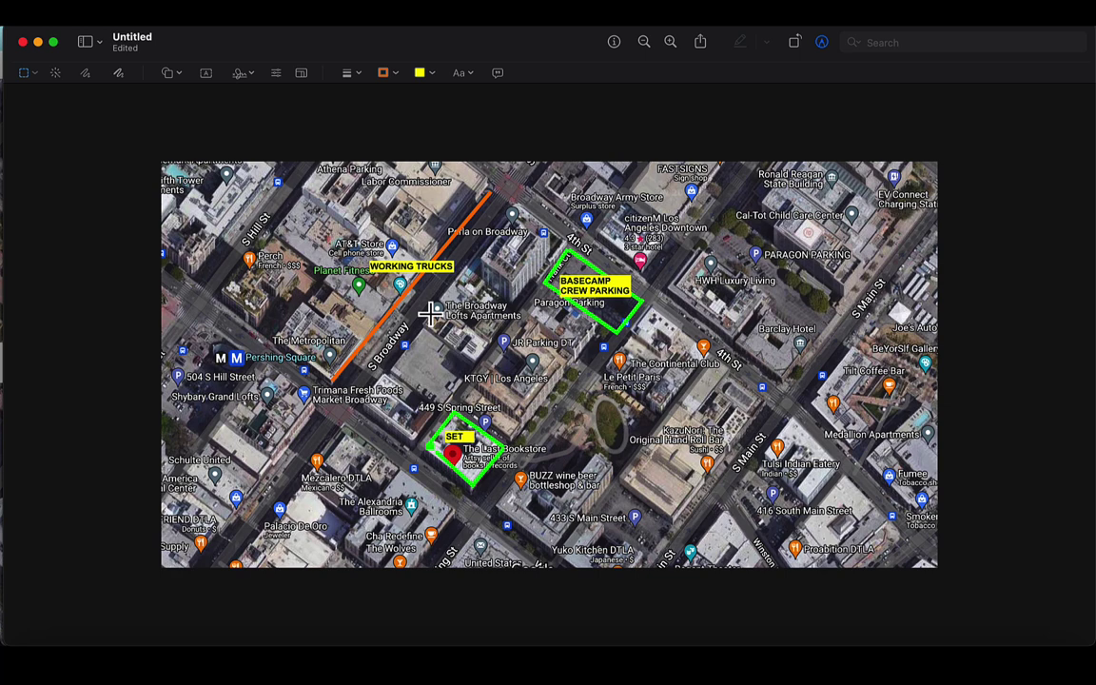
Add an arrow from the Broadway Army Store area pointing to the parking outline's 4th St corner and colour it cyan
left_click(170, 75)
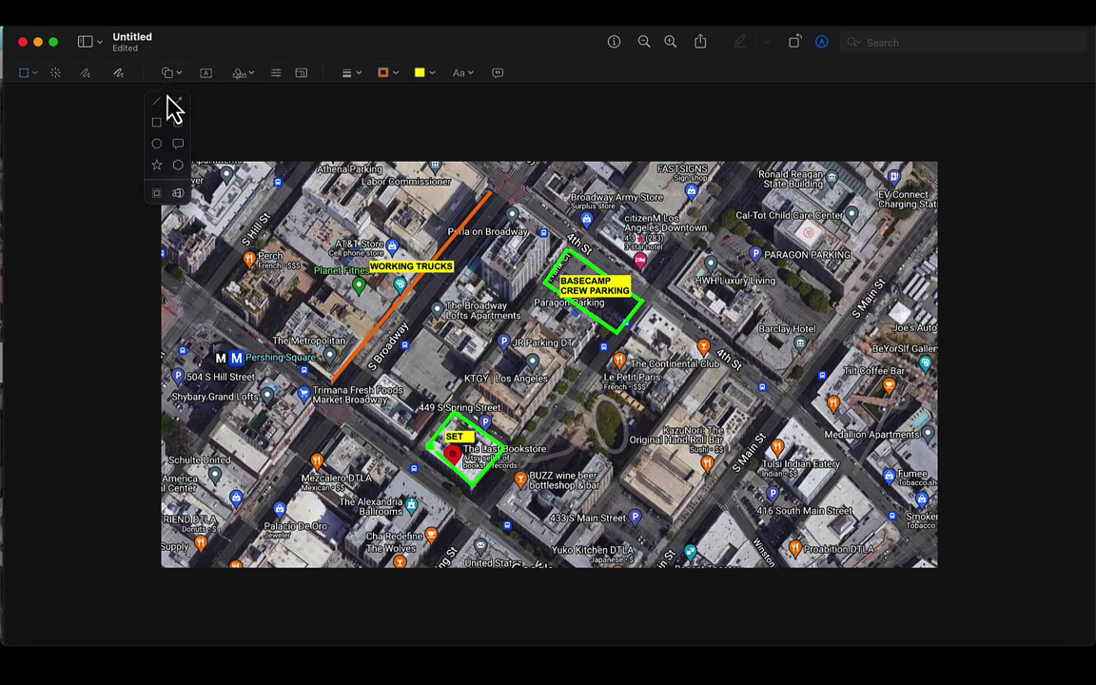
left_click(177, 101)
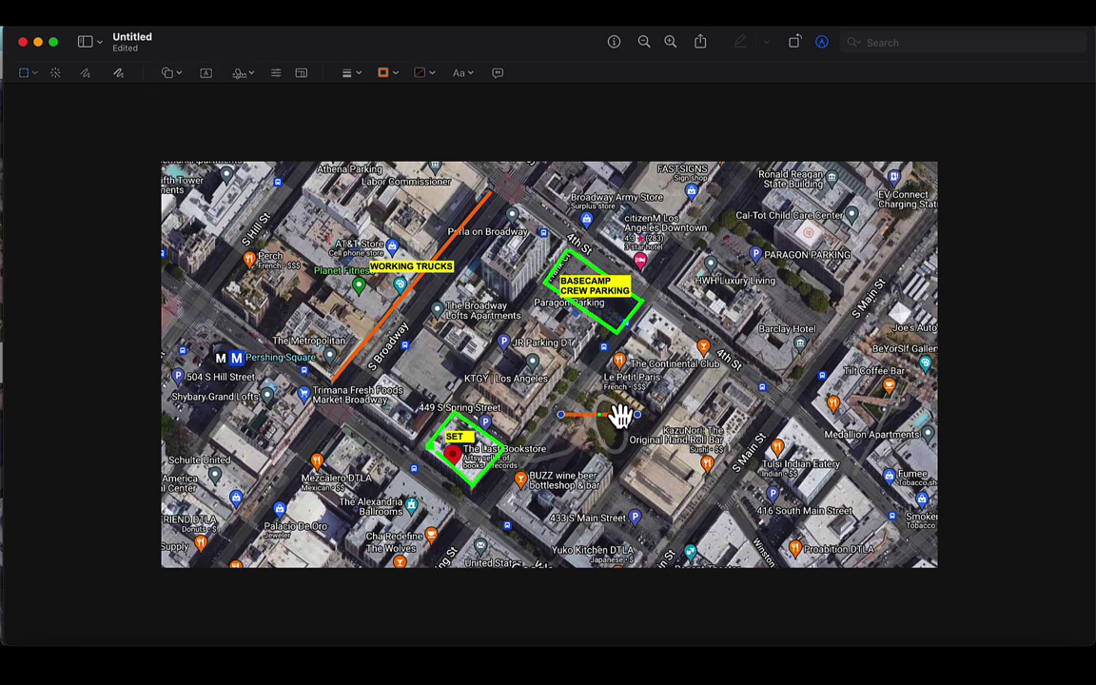
left_click_drag(618, 415, 636, 207)
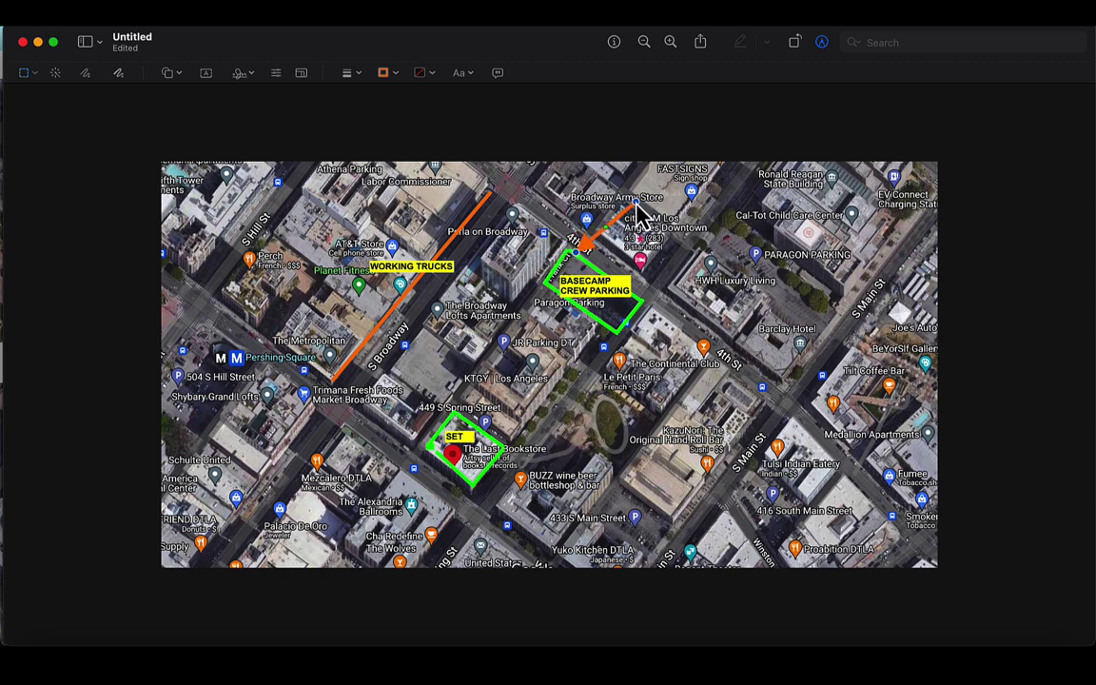
left_click(382, 74)
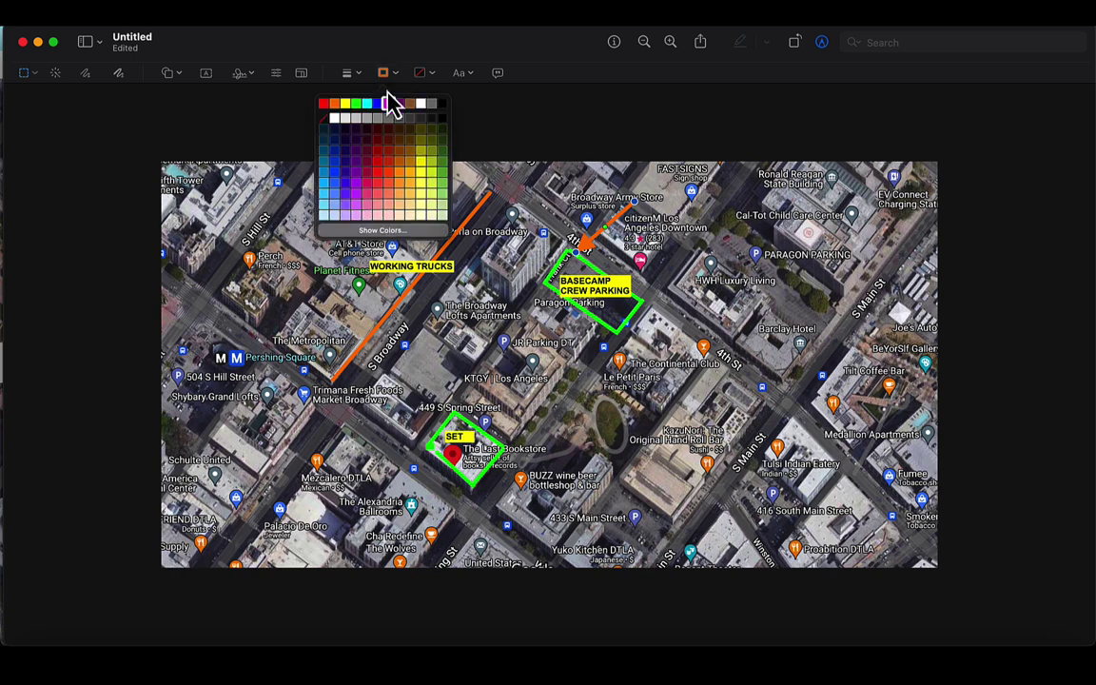
left_click(364, 107)
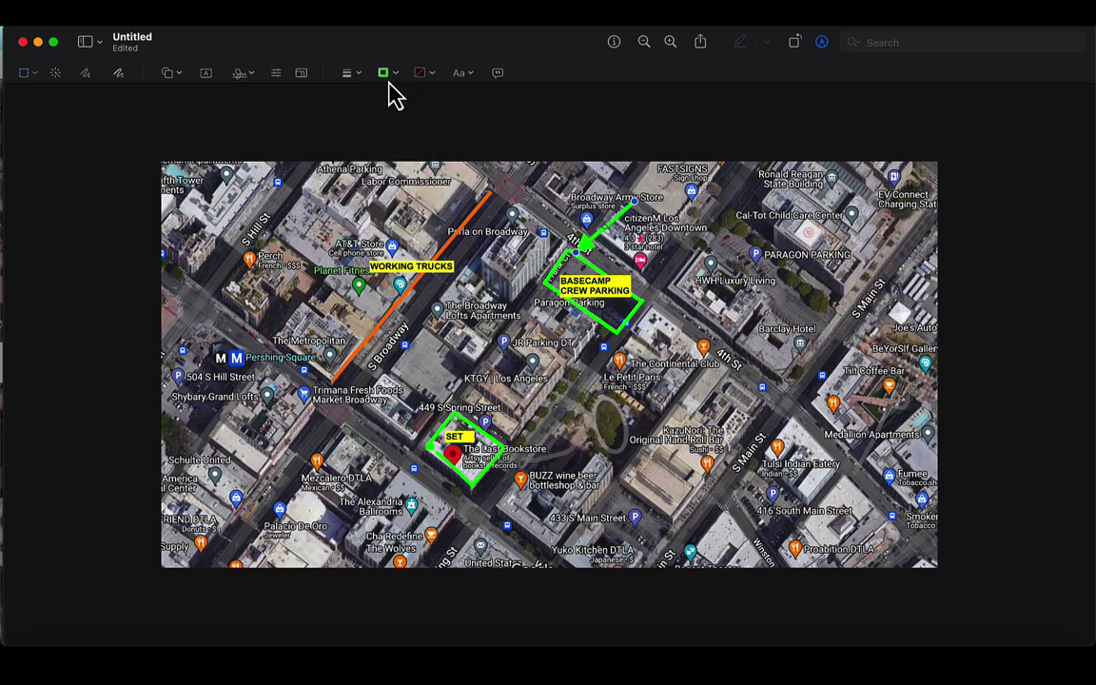
left_click(384, 76)
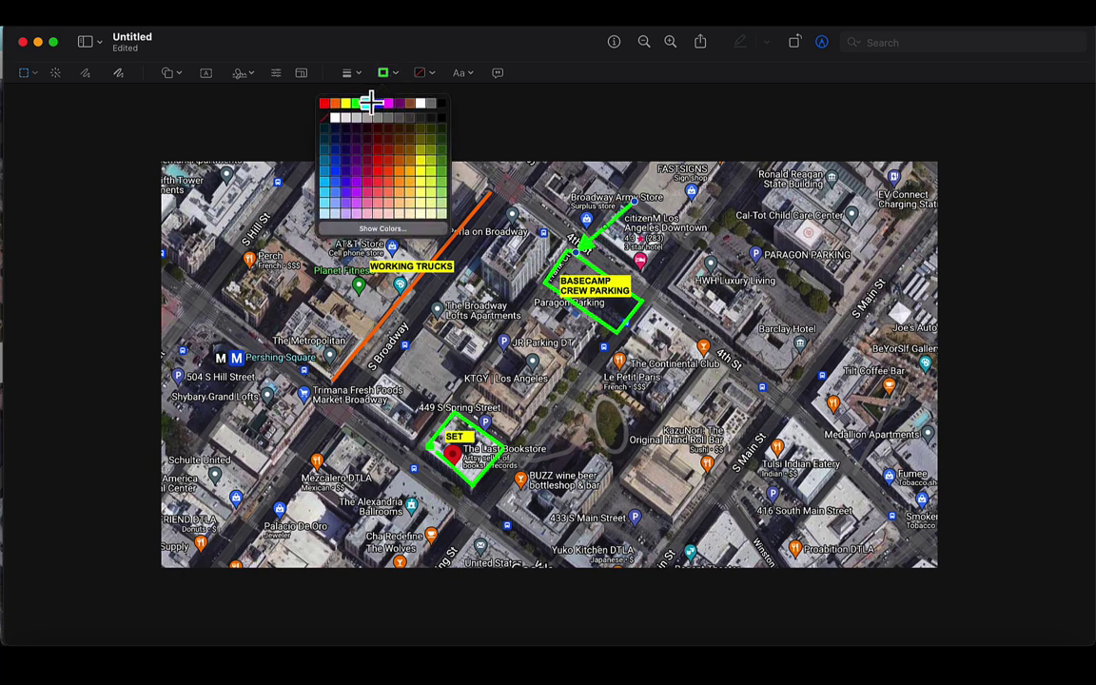
left_click(371, 101)
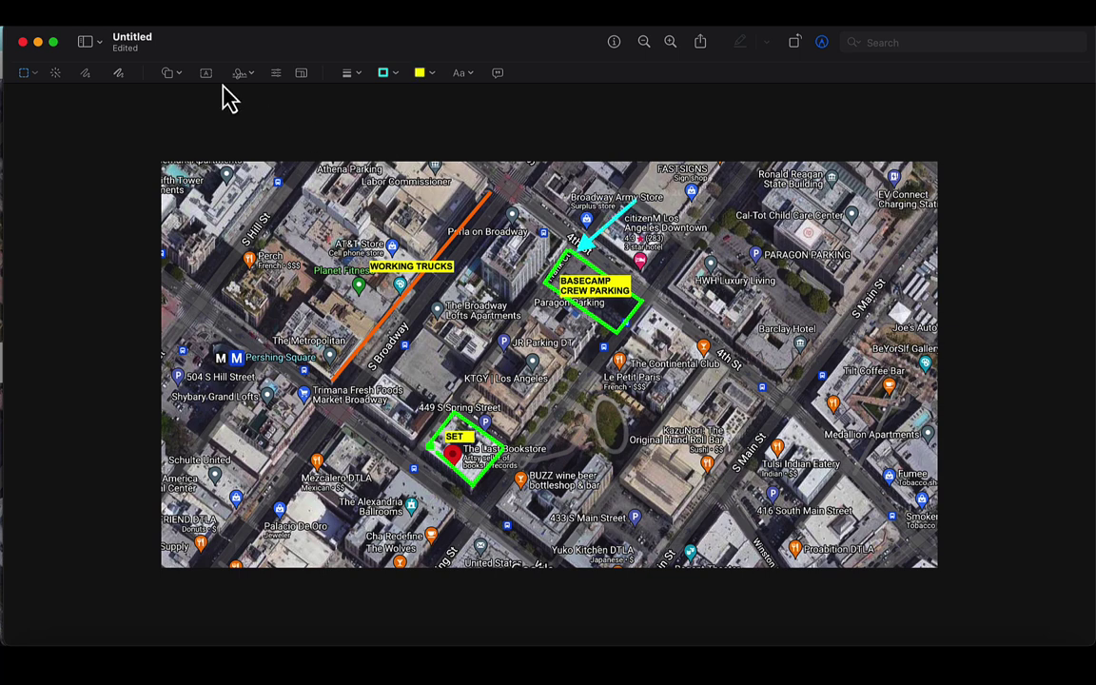
Place a copy of the yellow BASECAMP CREW PARKING label at the cyan arrow's tail and change its text to ENTRANCE
left_click(599, 288)
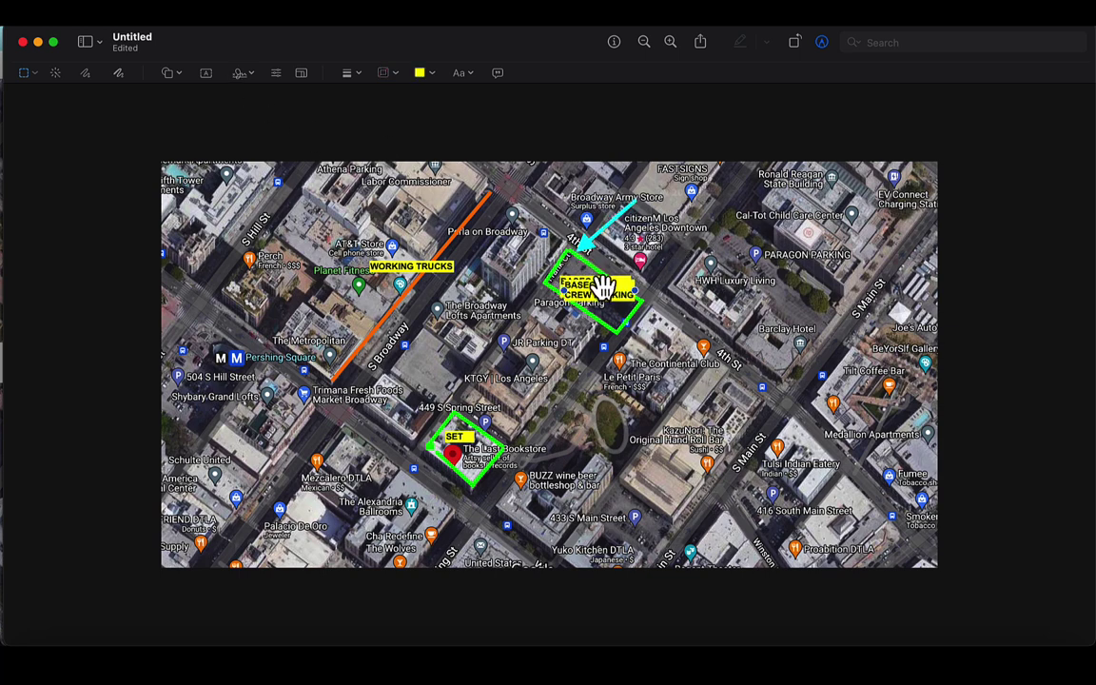
left_click_drag(600, 288, 697, 202)
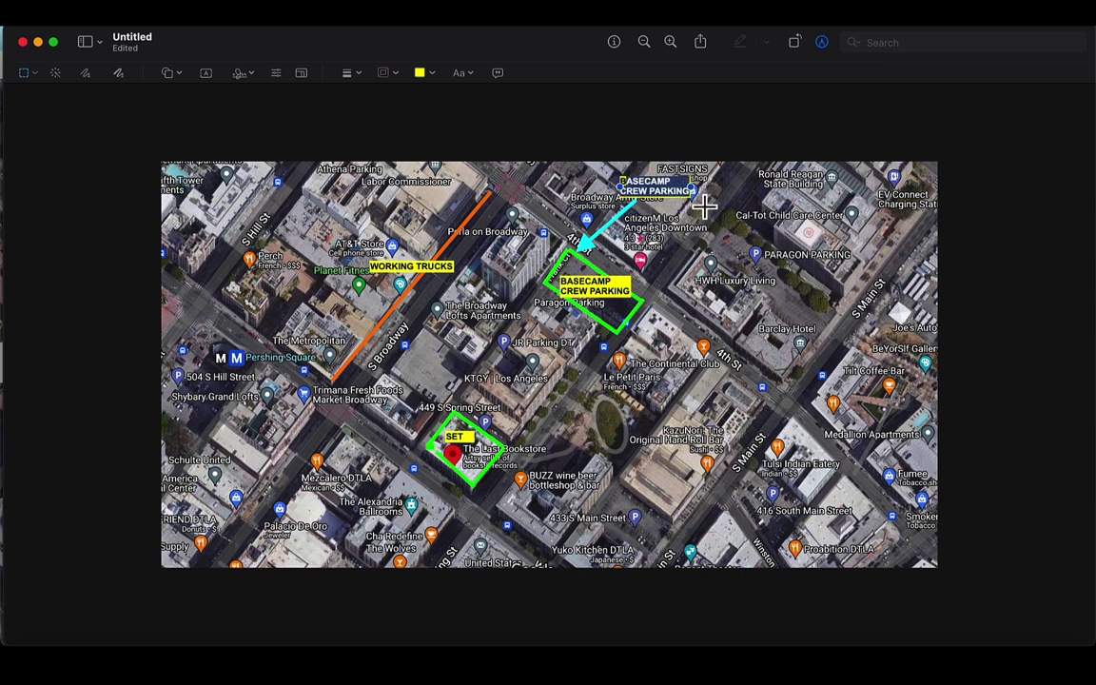
key("BackSpace")
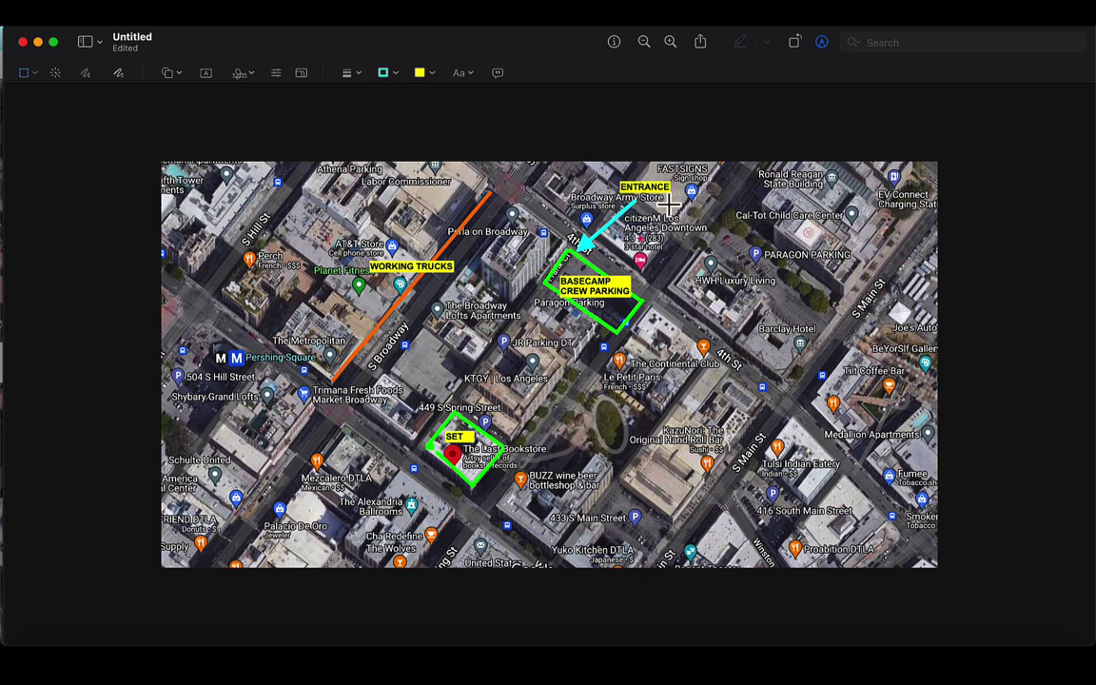
left_click(610, 222)
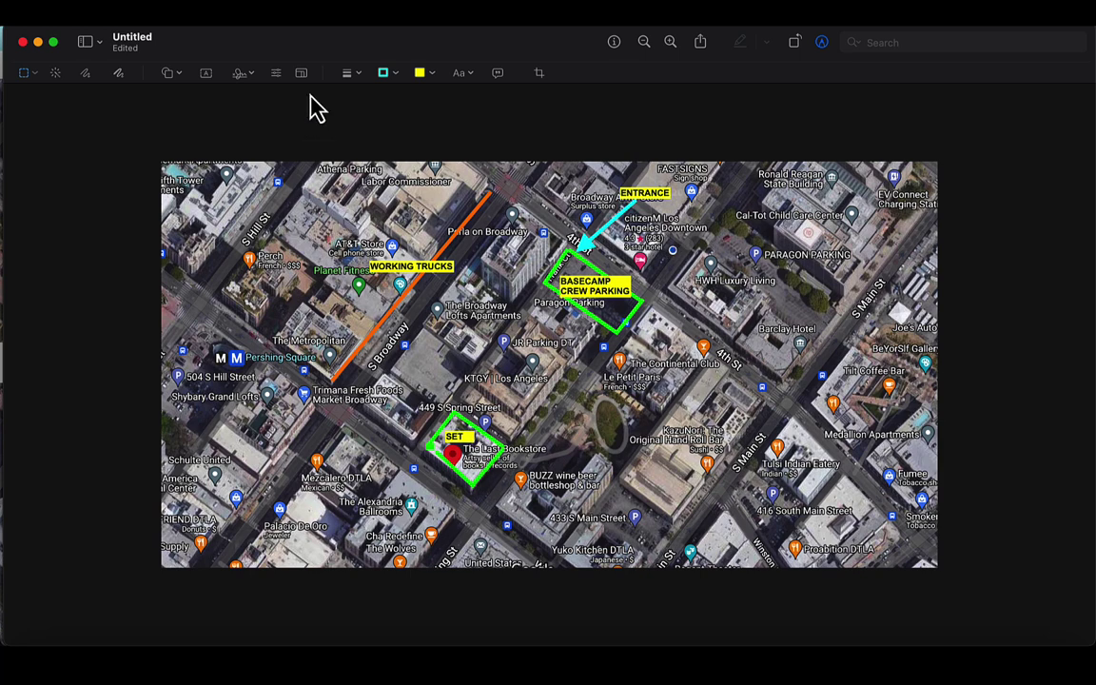
Add a second cyan arrow running from the parking outline's lower corner down to the street corner beside the set outline
left_click(169, 73)
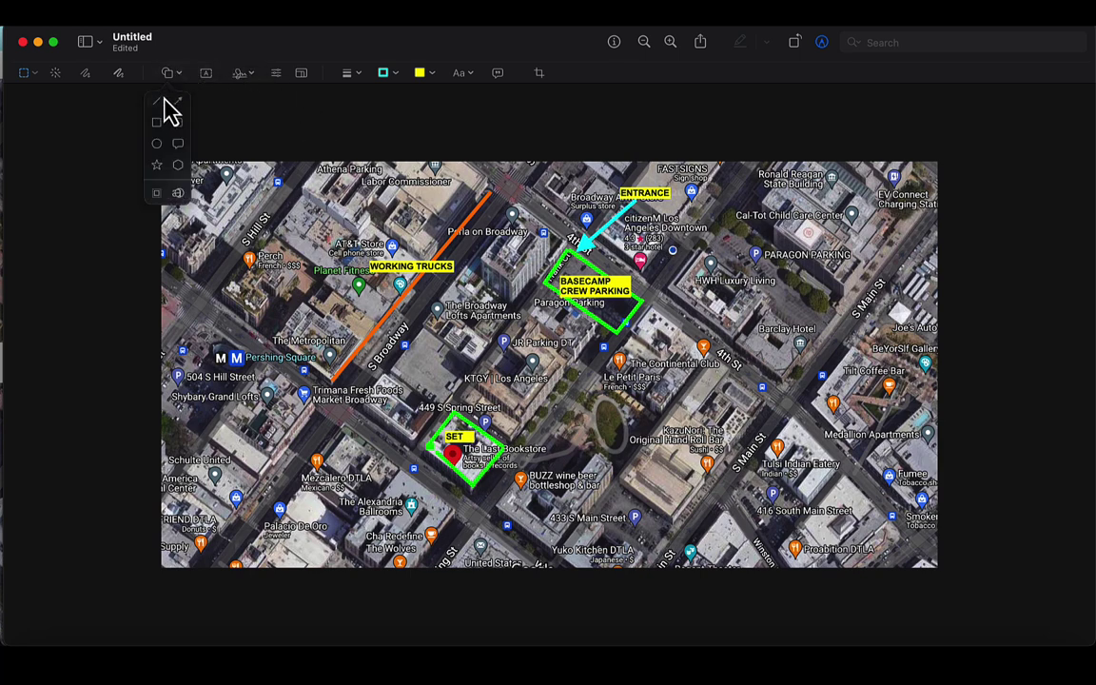
left_click(167, 120)
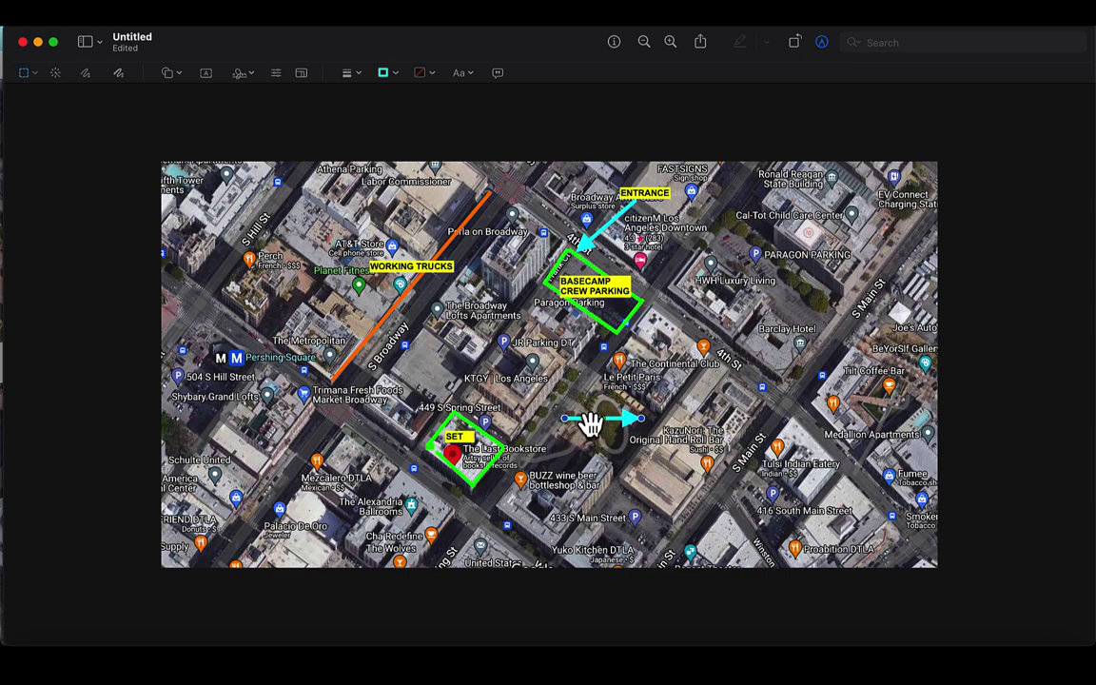
left_click_drag(565, 419, 609, 333)
left_click_drag(641, 416, 514, 445)
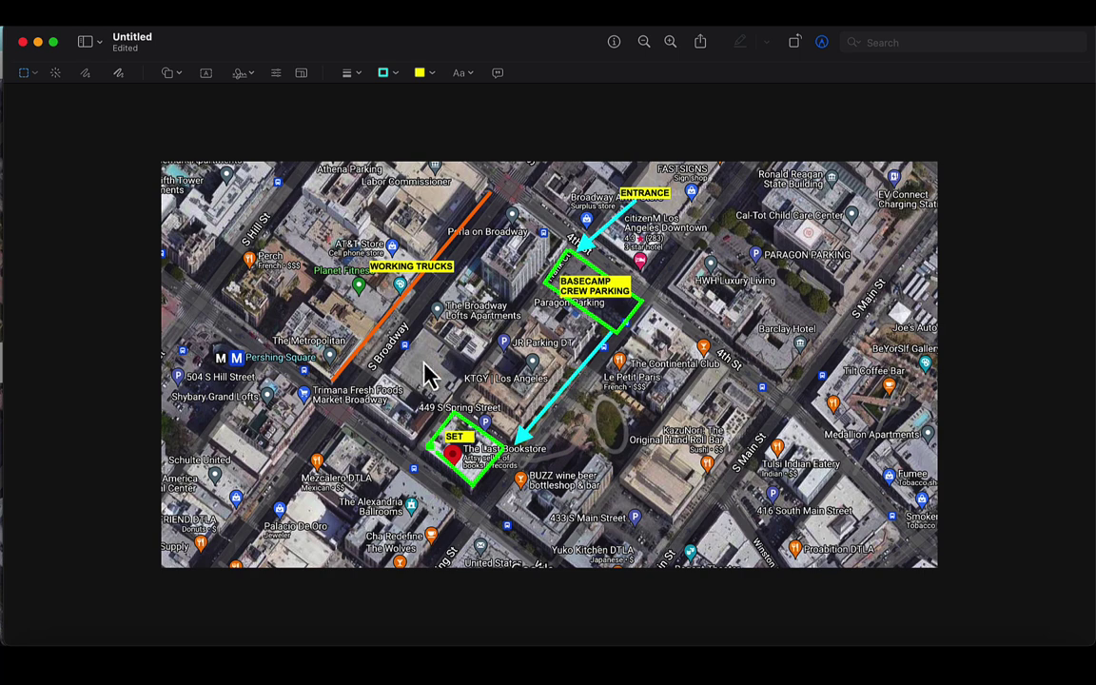
left_click(437, 452)
left_click(432, 447)
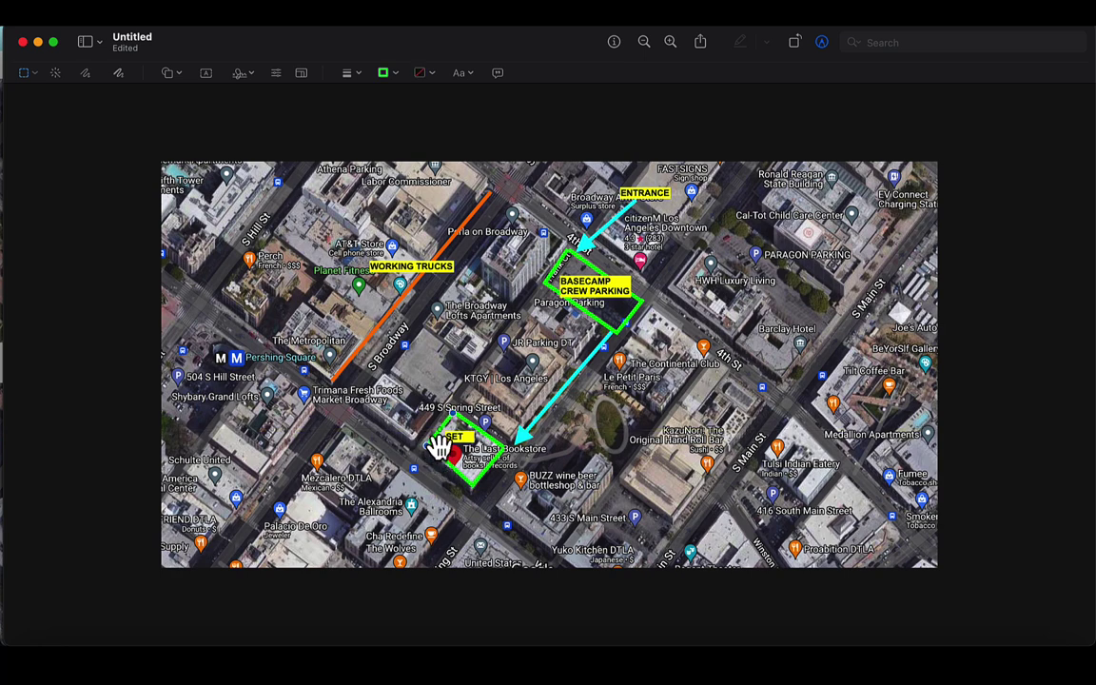
left_click(205, 73)
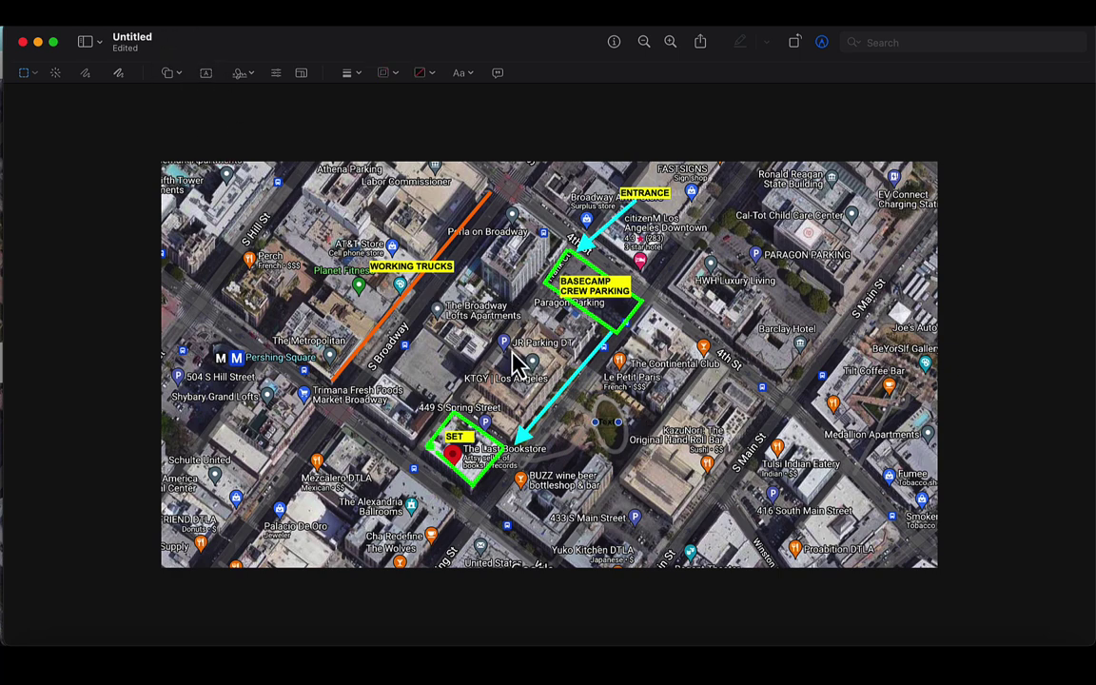
Place a copy of the yellow SET label just below the original, with the street address as its text on two lines
left_click(458, 441)
left_click(463, 453)
type("MAIN ST")
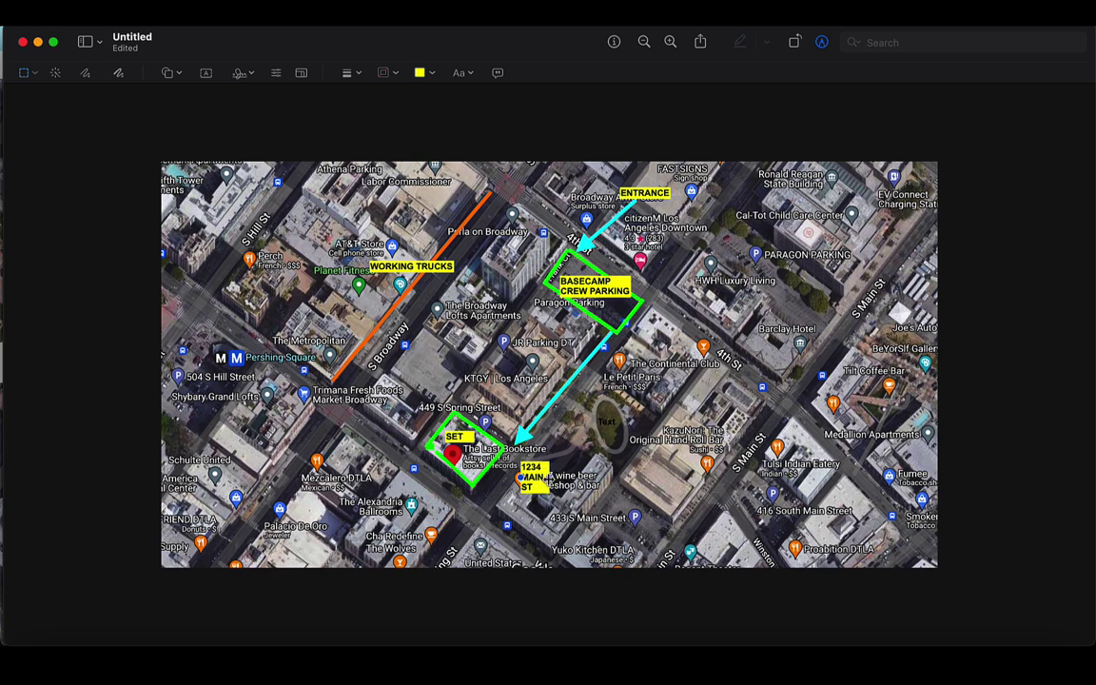
left_click_drag(548, 483, 472, 476)
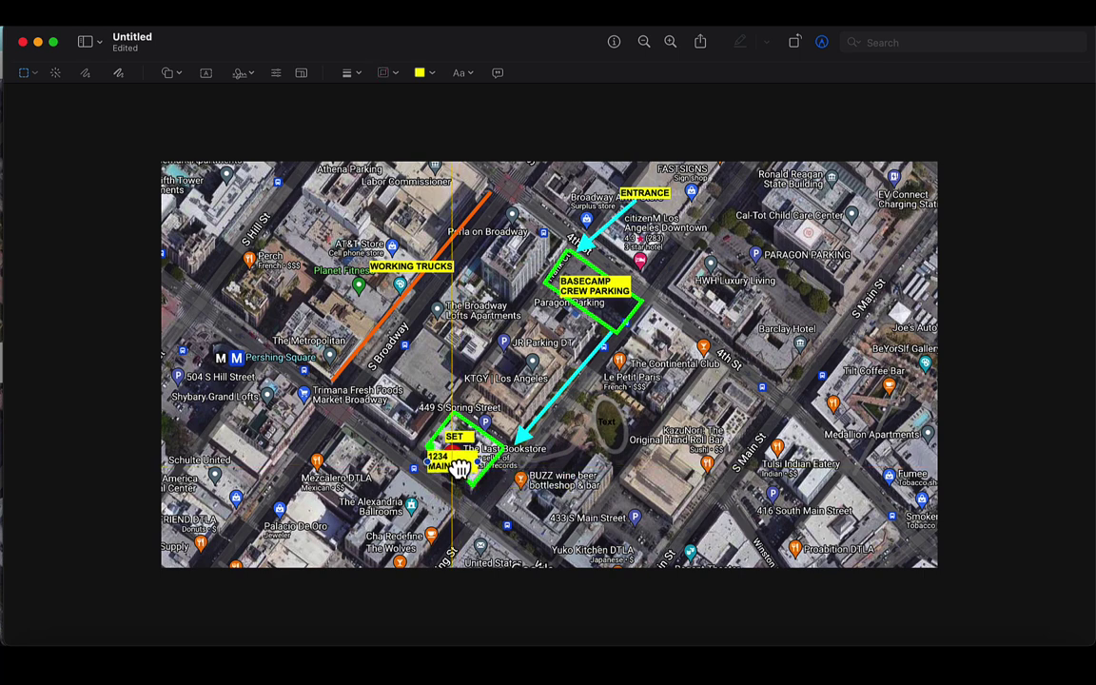
mouse_move(459, 466)
left_mouse_down()
mouse_move(484, 455)
mouse_move(455, 445)
left_mouse_up()
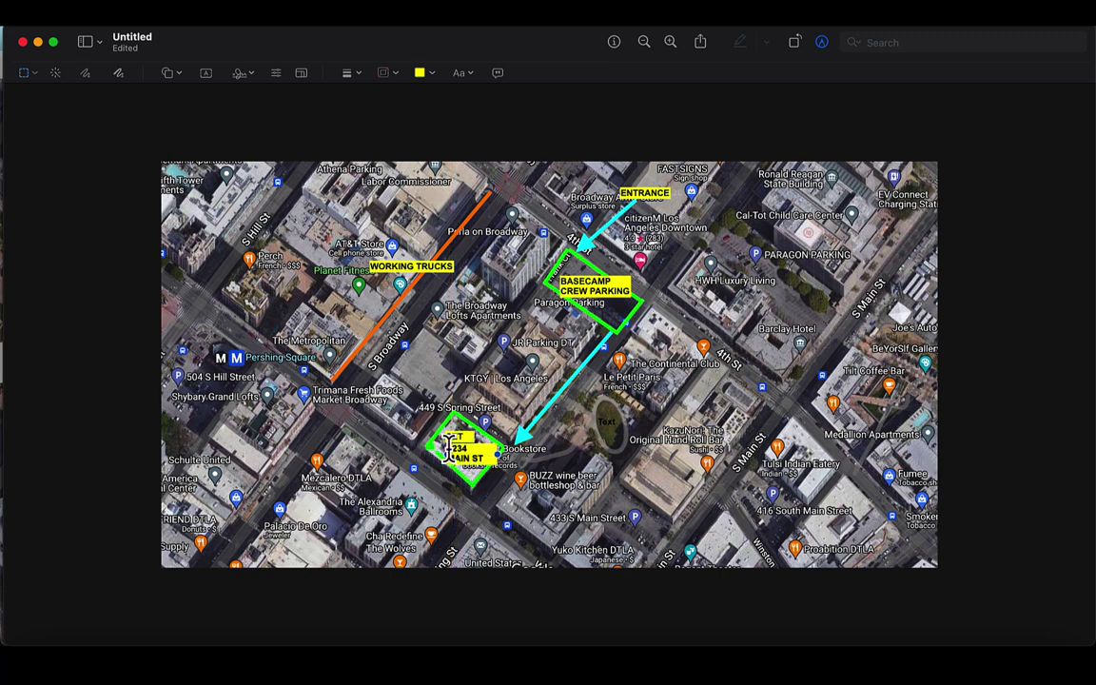
Give the street address label below SET a white fill
double_click(457, 447)
left_click(427, 73)
left_click(457, 103)
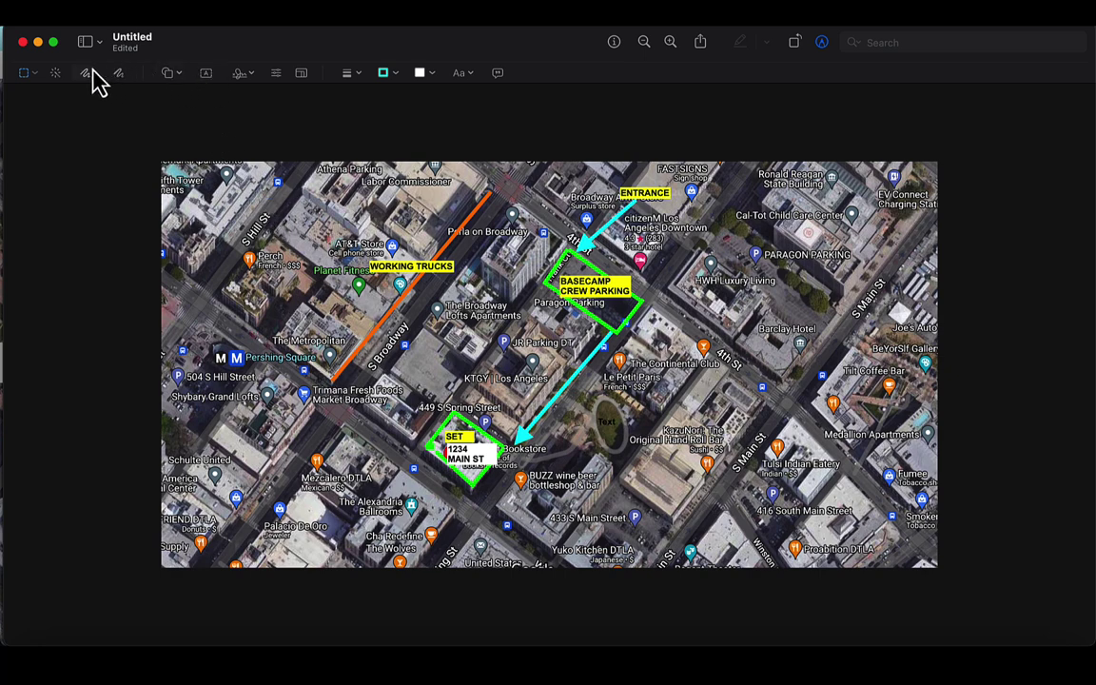
Crop the map to a full-height rectangular selection around the annotated area and delete the leftover Text placeholder in the park
left_click(26, 73)
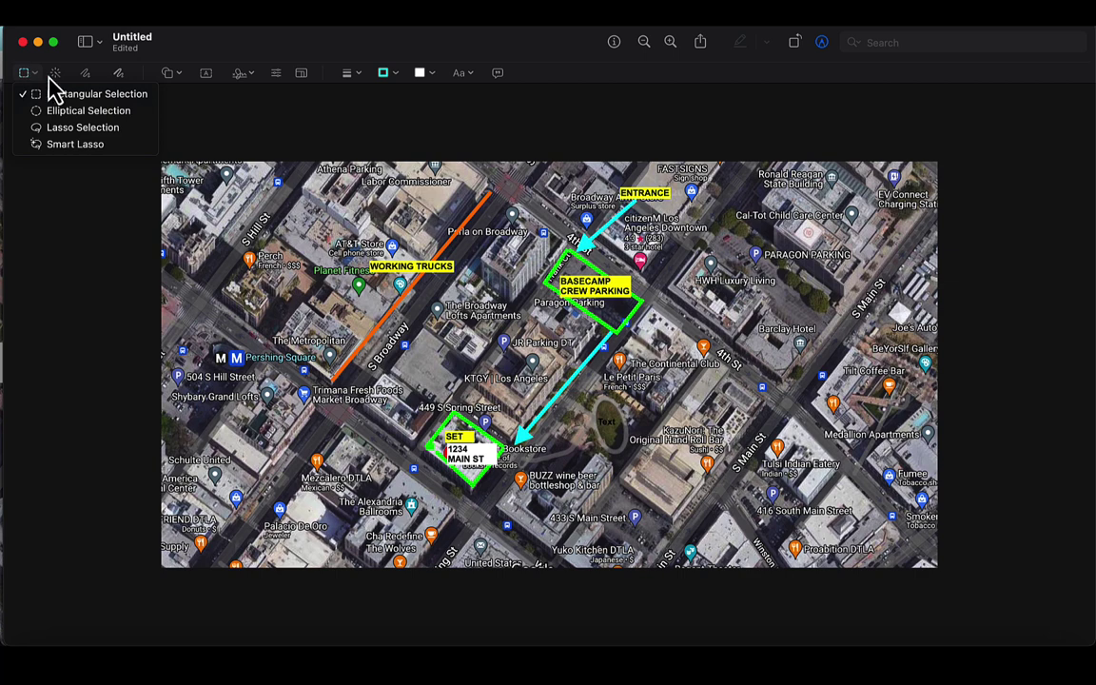
left_click(125, 95)
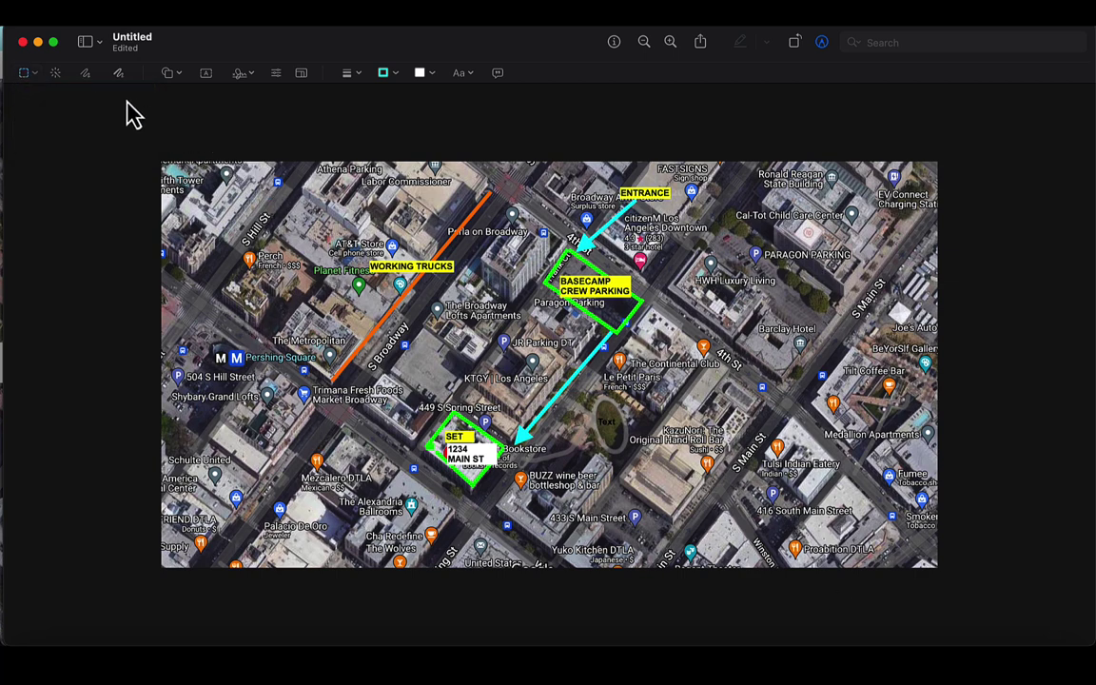
left_click(21, 73)
left_click(228, 152)
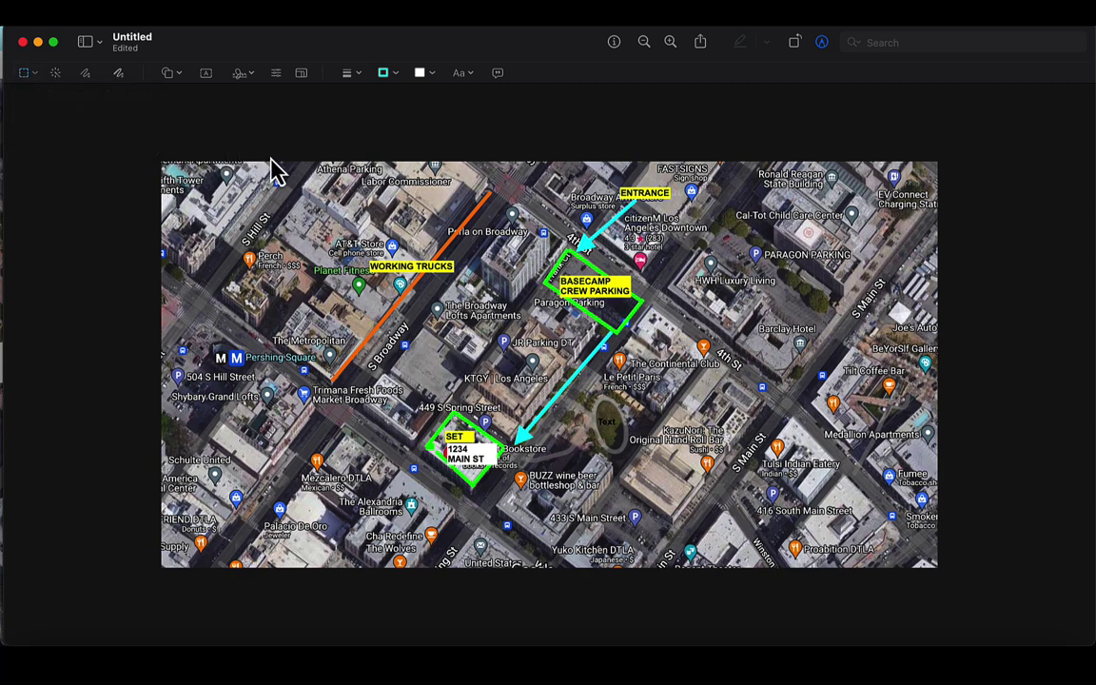
left_click_drag(265, 152, 767, 593)
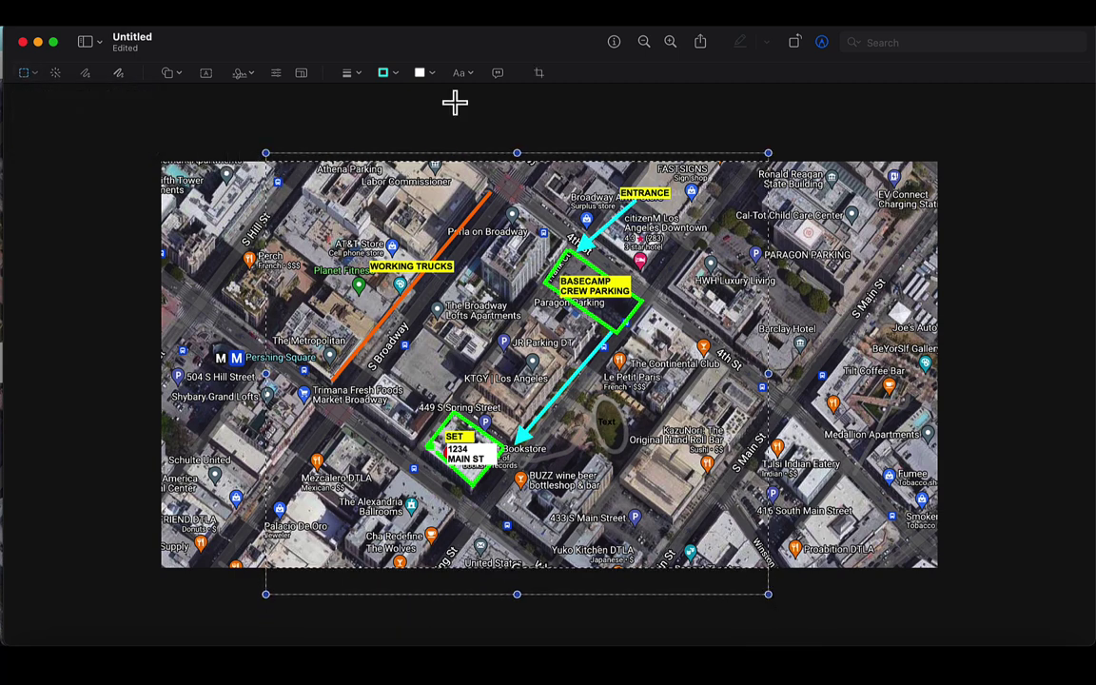
left_click(540, 75)
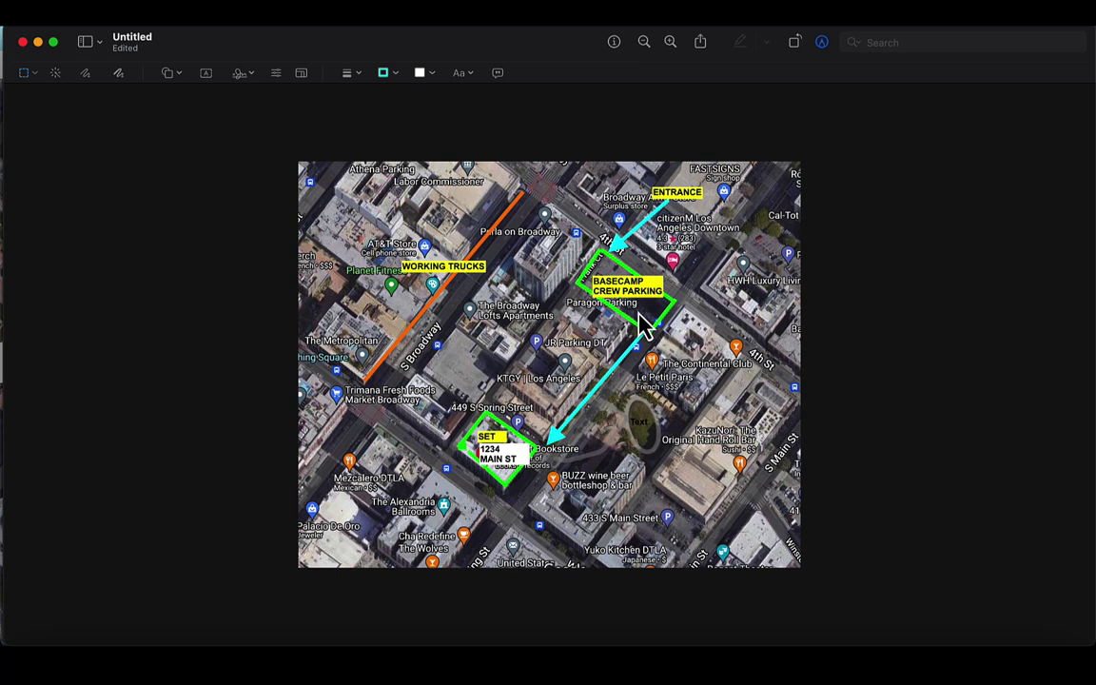
left_click(641, 422)
left_click(121, 28)
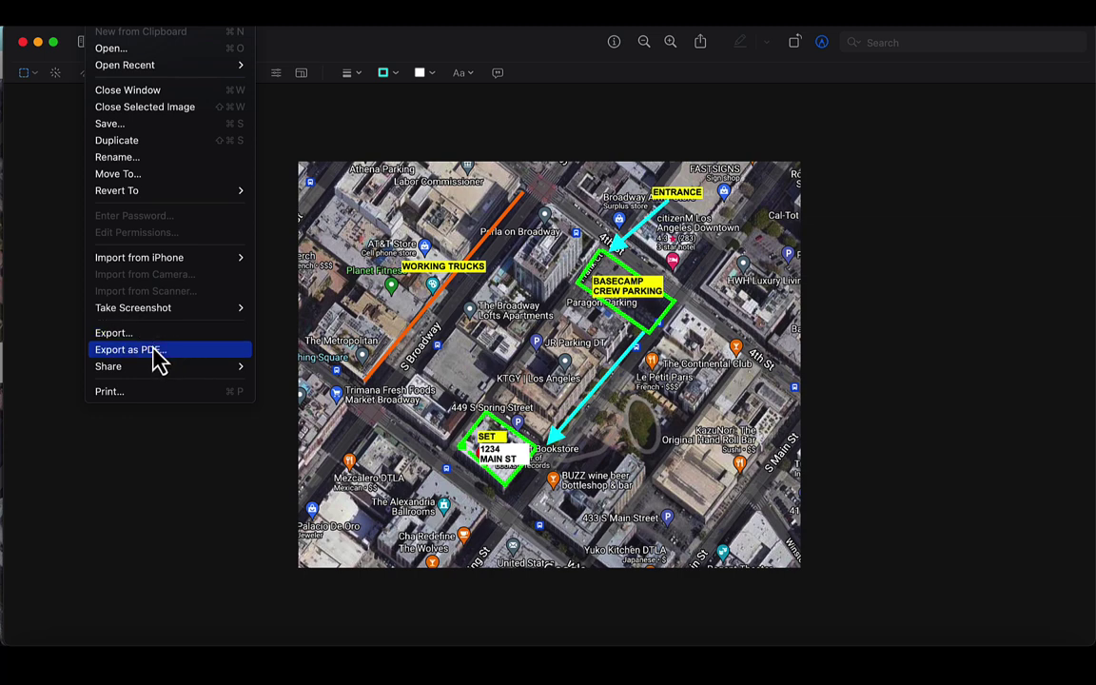
left_click(156, 466)
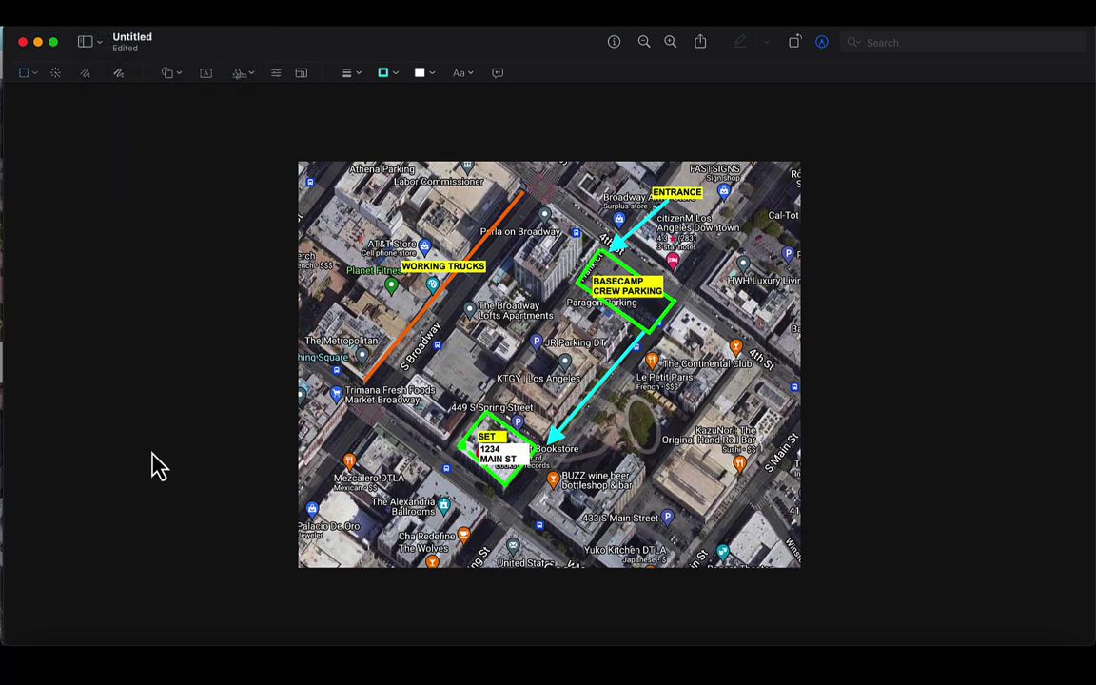